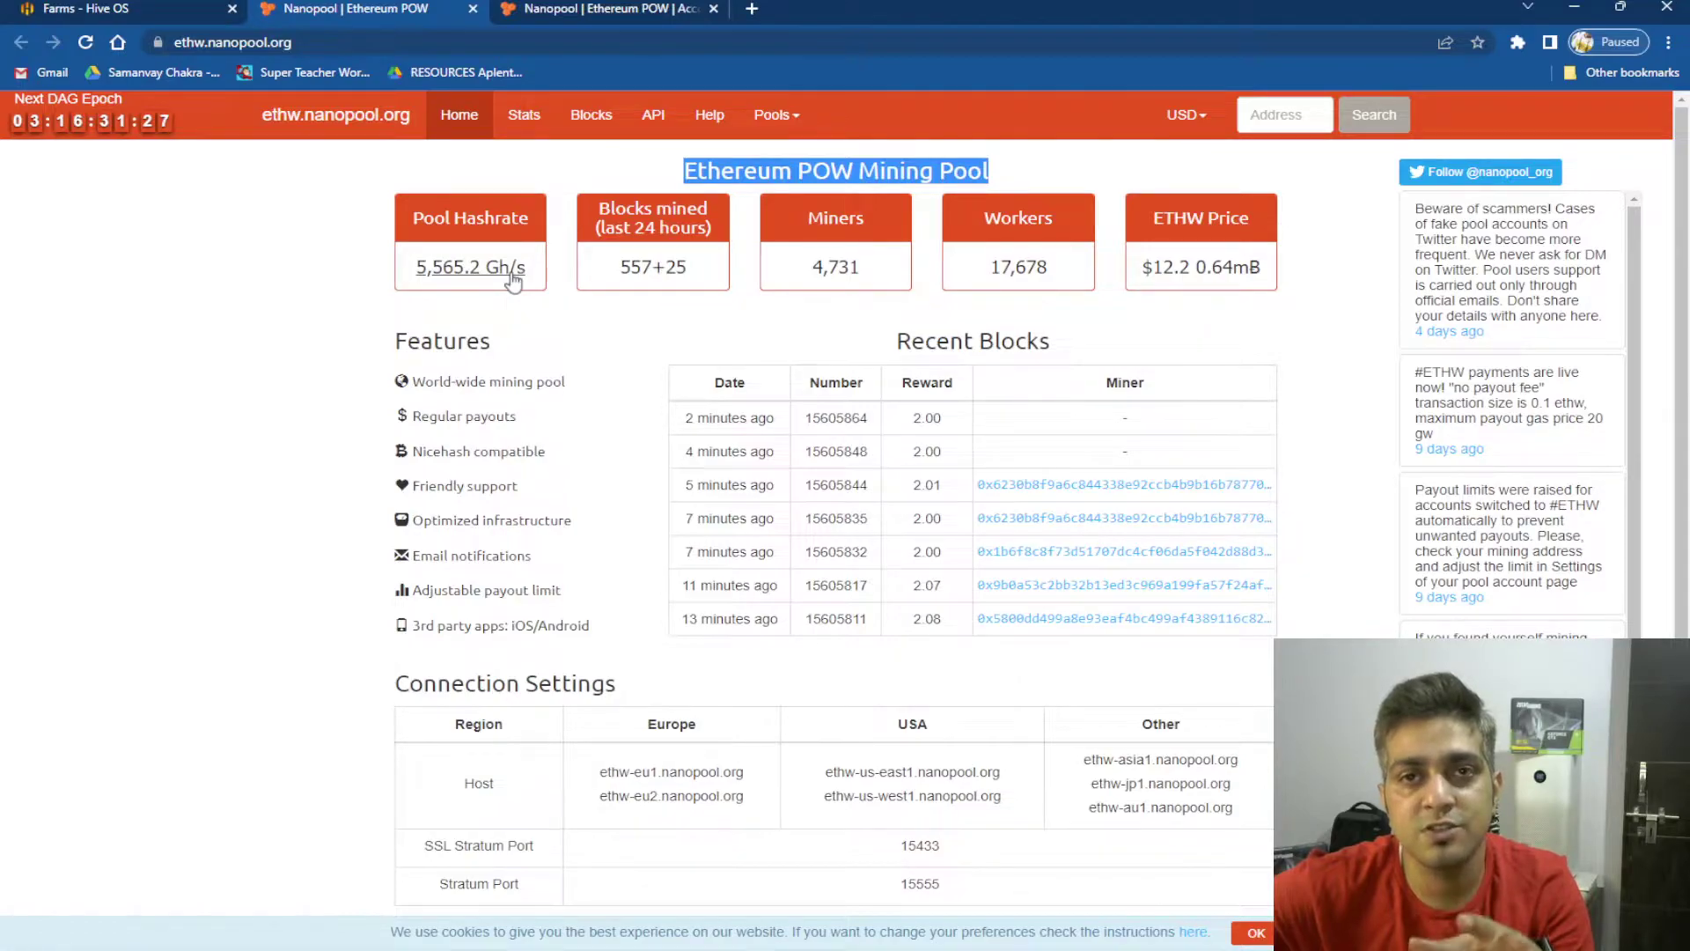
# Examine Nanopool's Ethereum POW connection settings, including the Asia host, the SSL Stratum port and the Stratum port
pyautogui.click(581, 320)
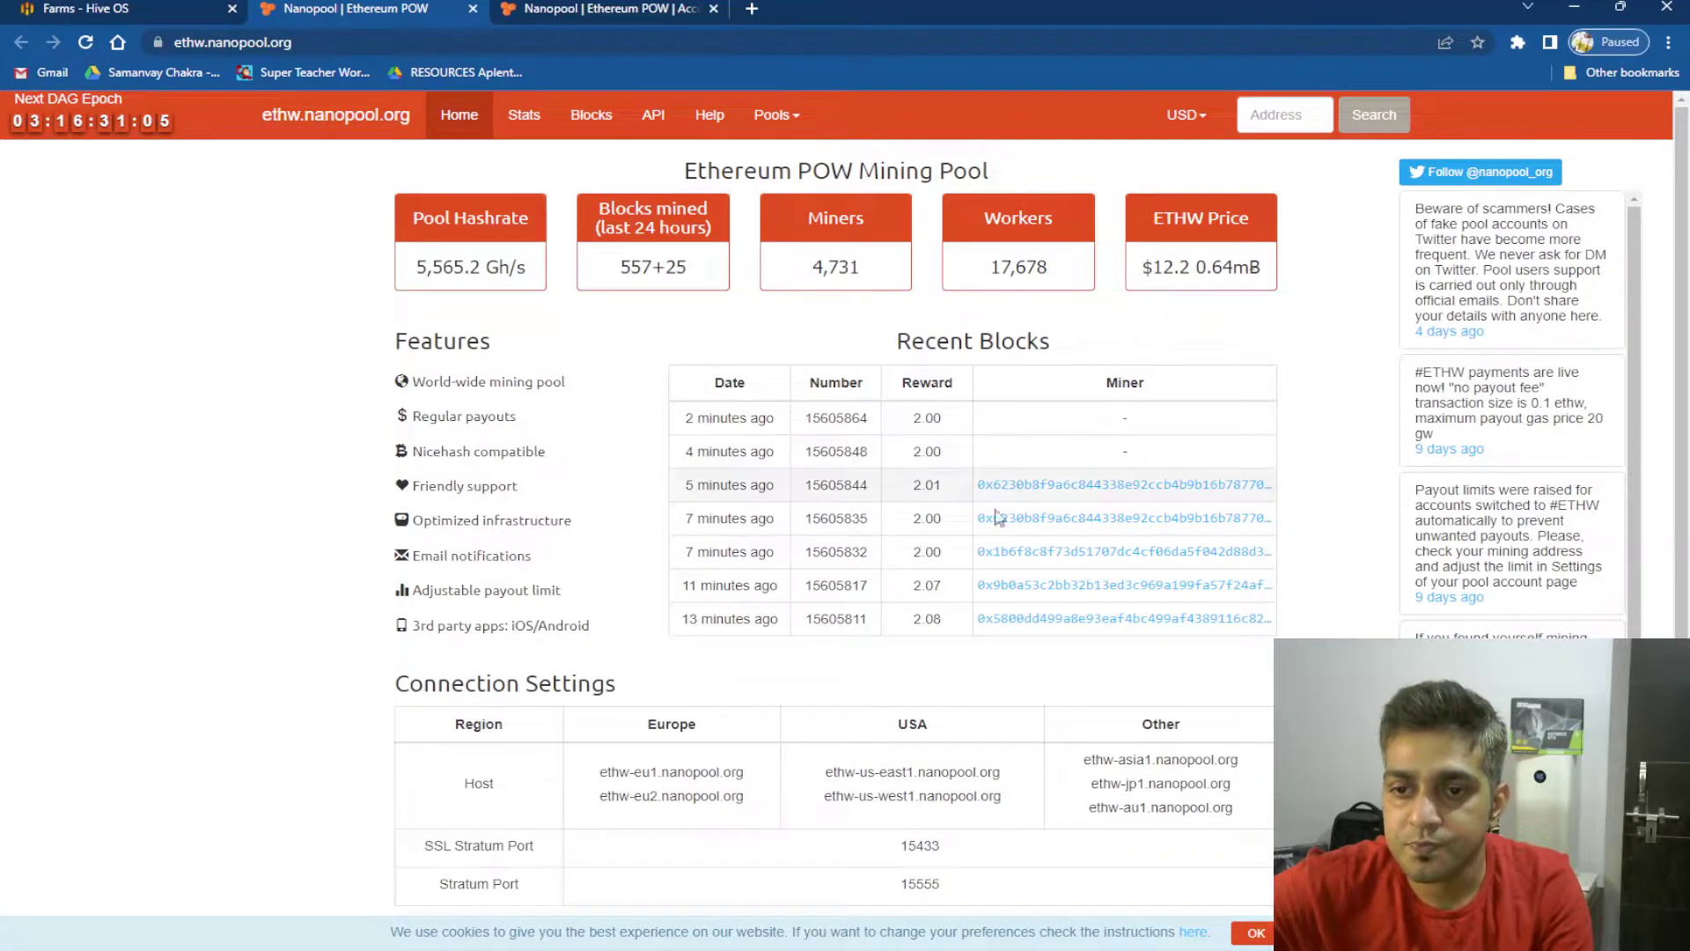
pyautogui.scroll(-1, 576, 599)
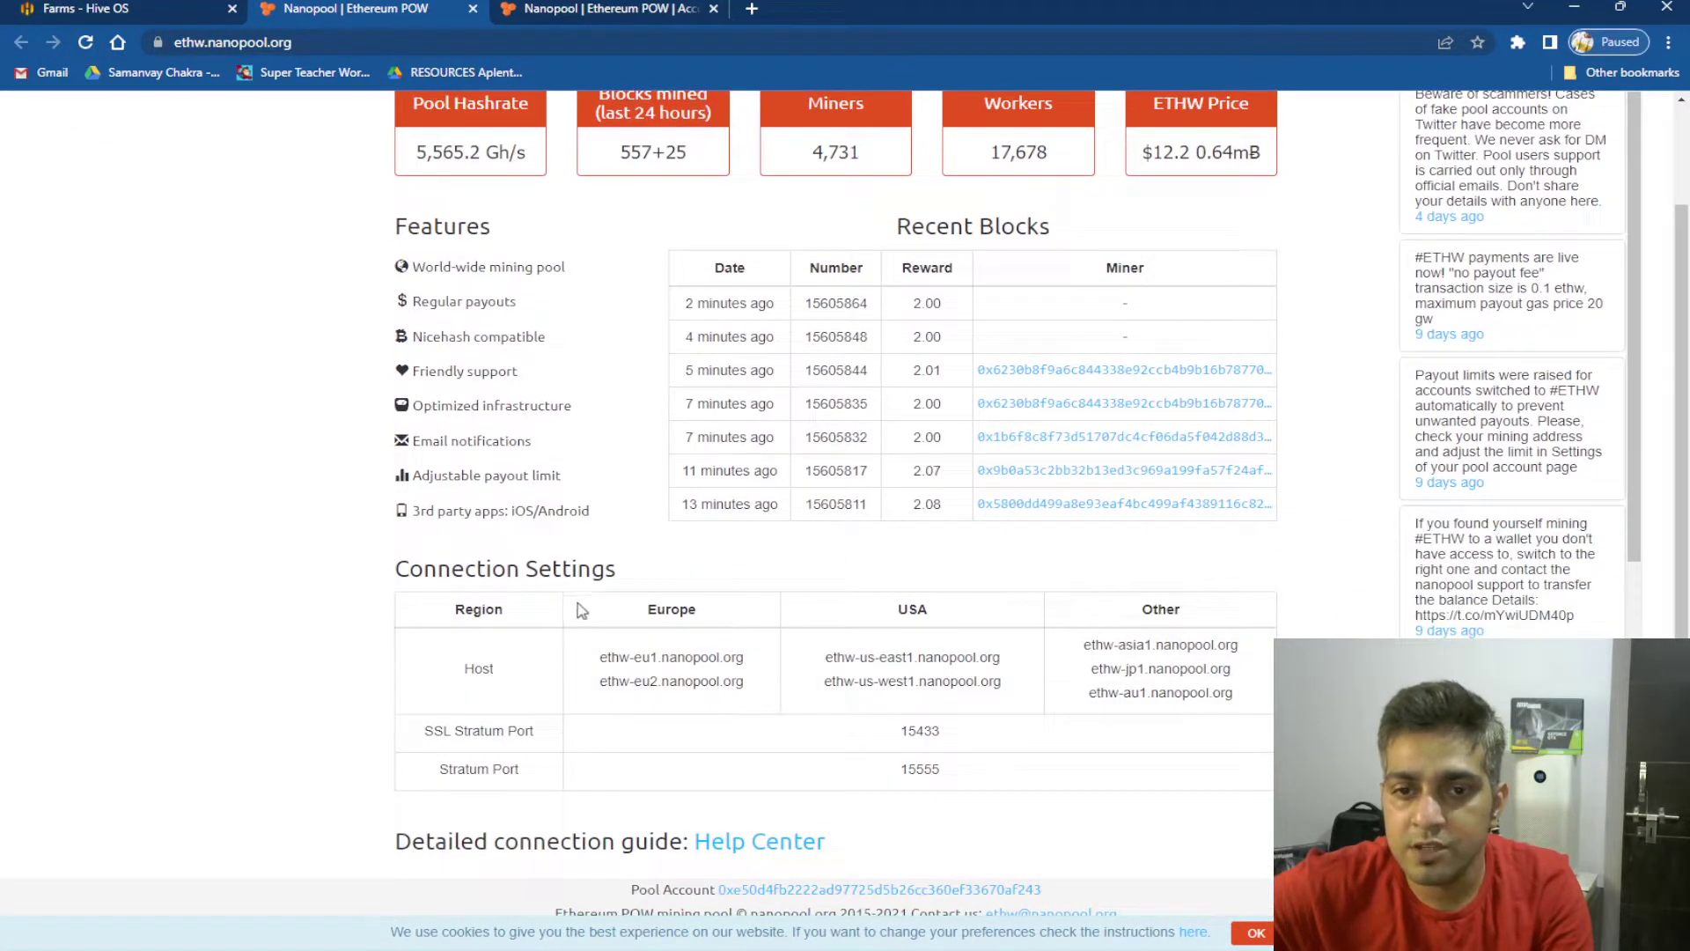
pyautogui.moveTo(402, 568); pyautogui.dragTo(637, 573)
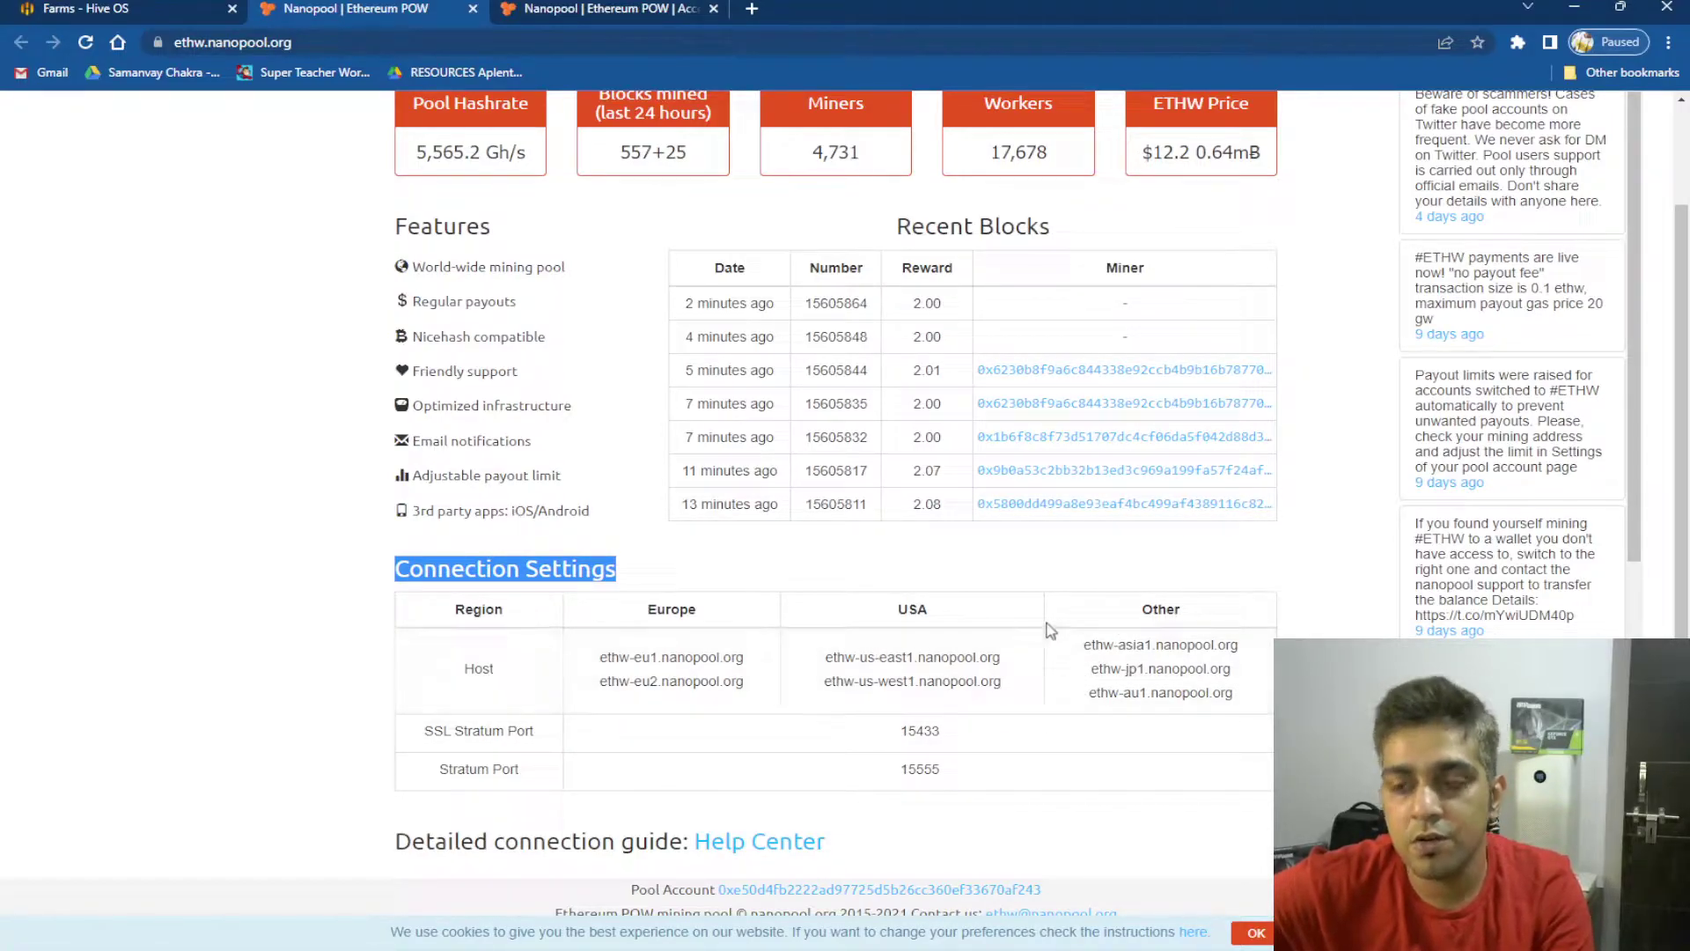
pyautogui.moveTo(1085, 646); pyautogui.dragTo(1238, 647)
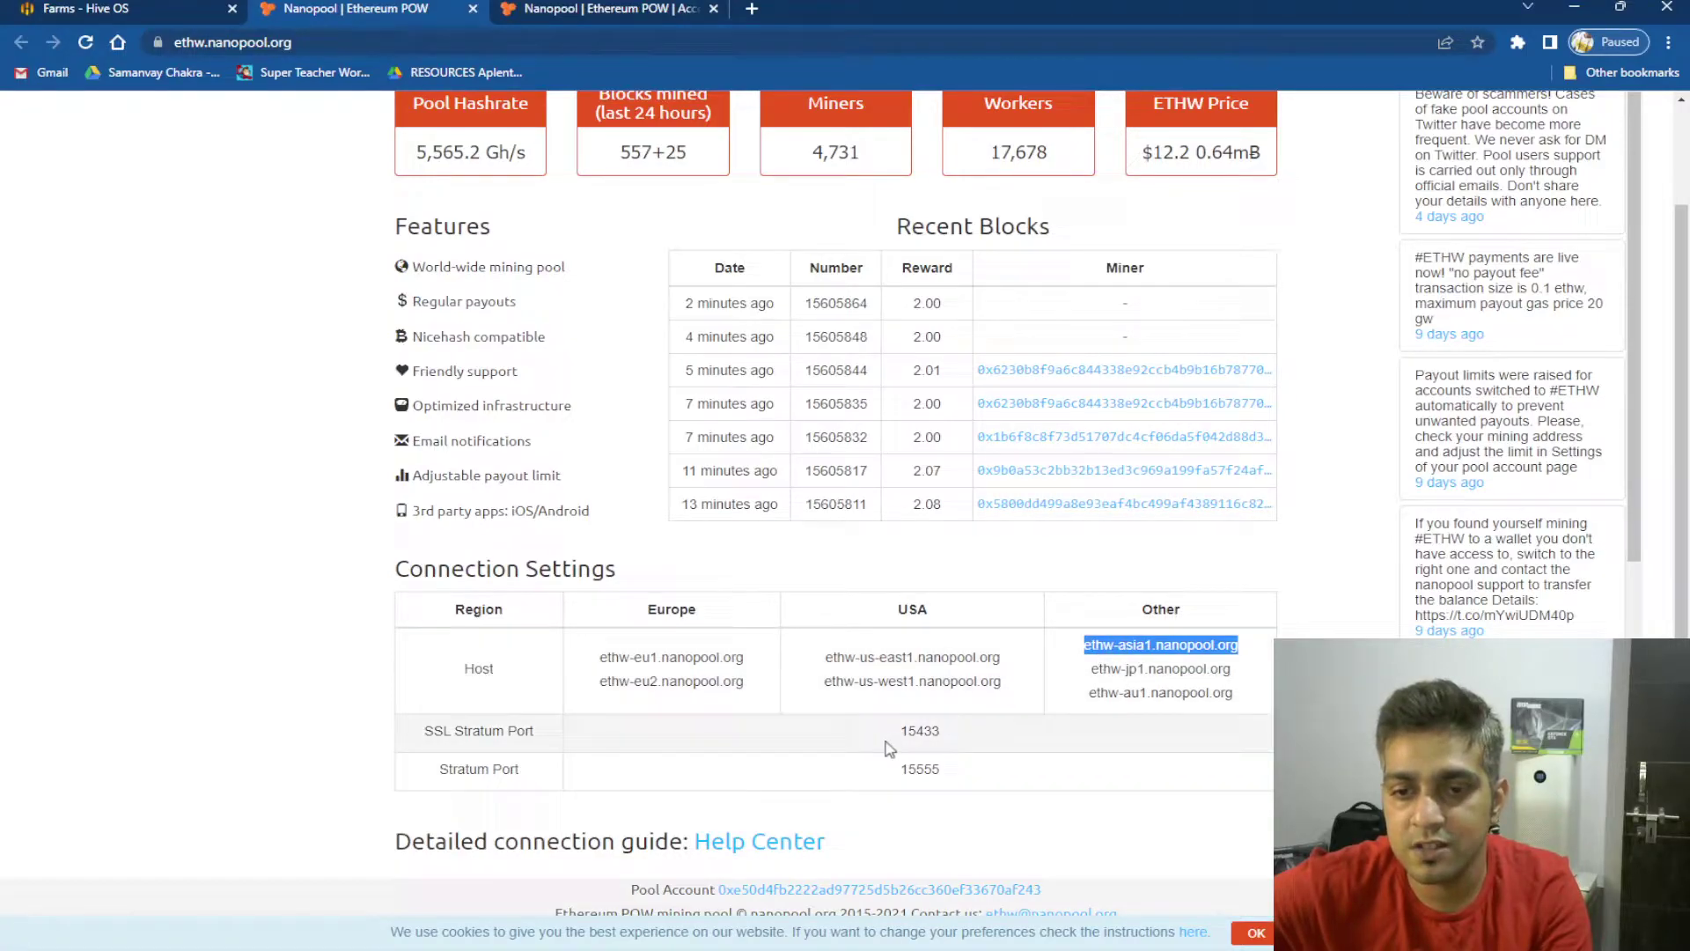
pyautogui.click(910, 730)
pyautogui.moveTo(901, 738); pyautogui.dragTo(876, 771)
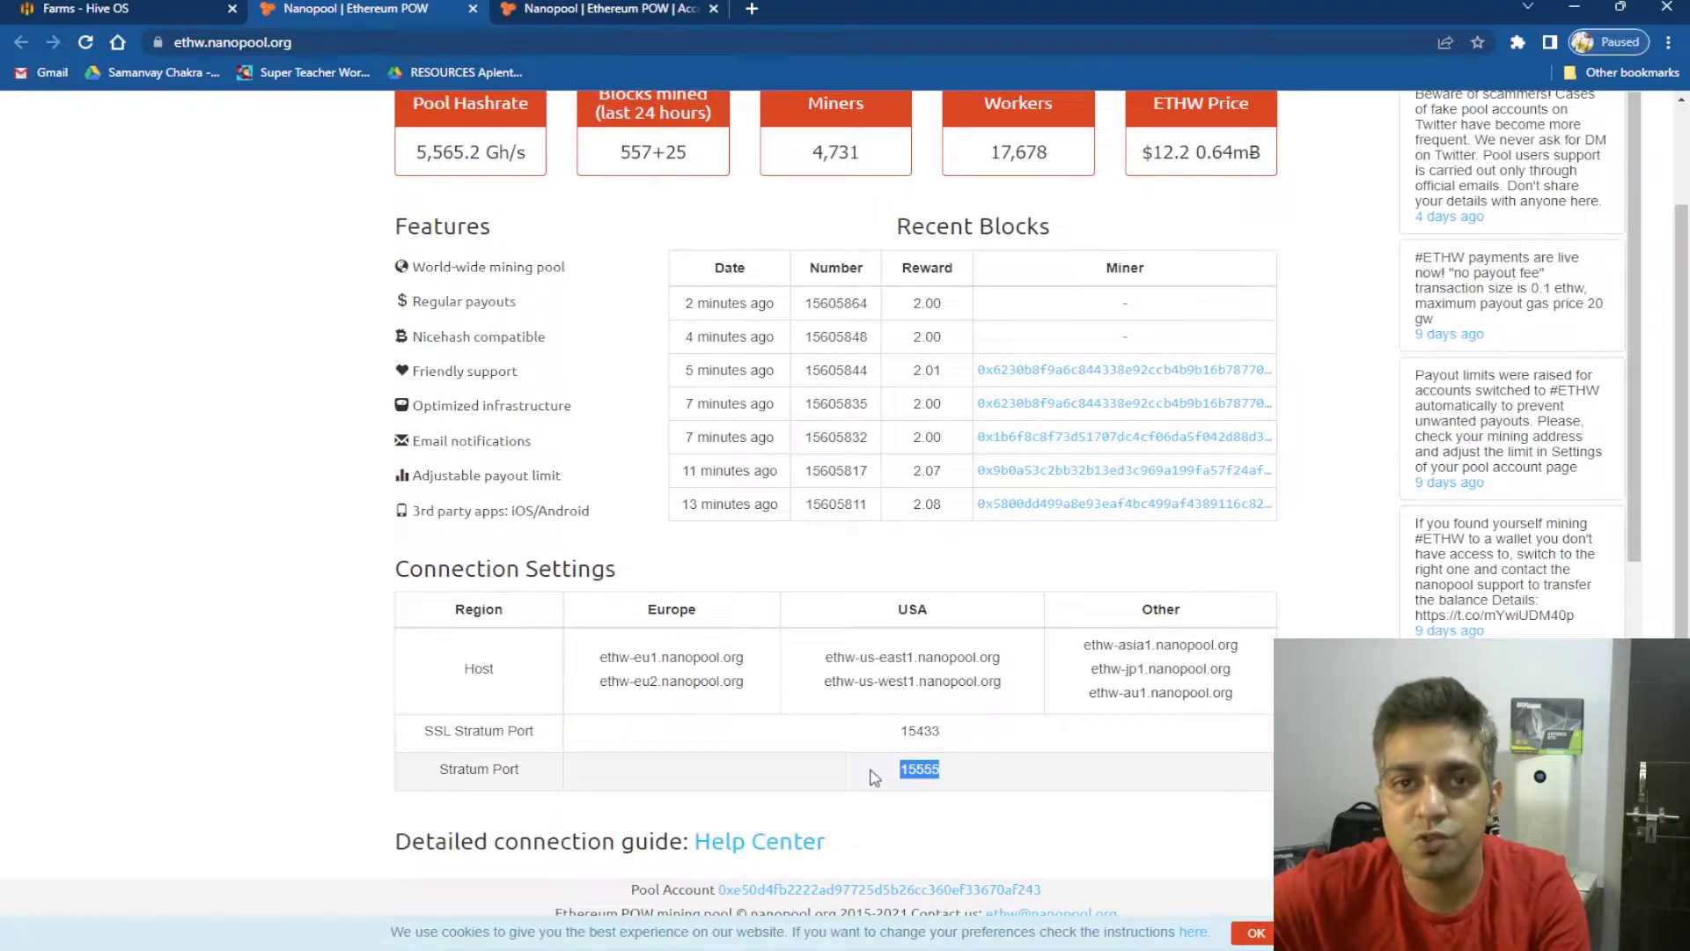
pyautogui.scroll(2, 858, 685)
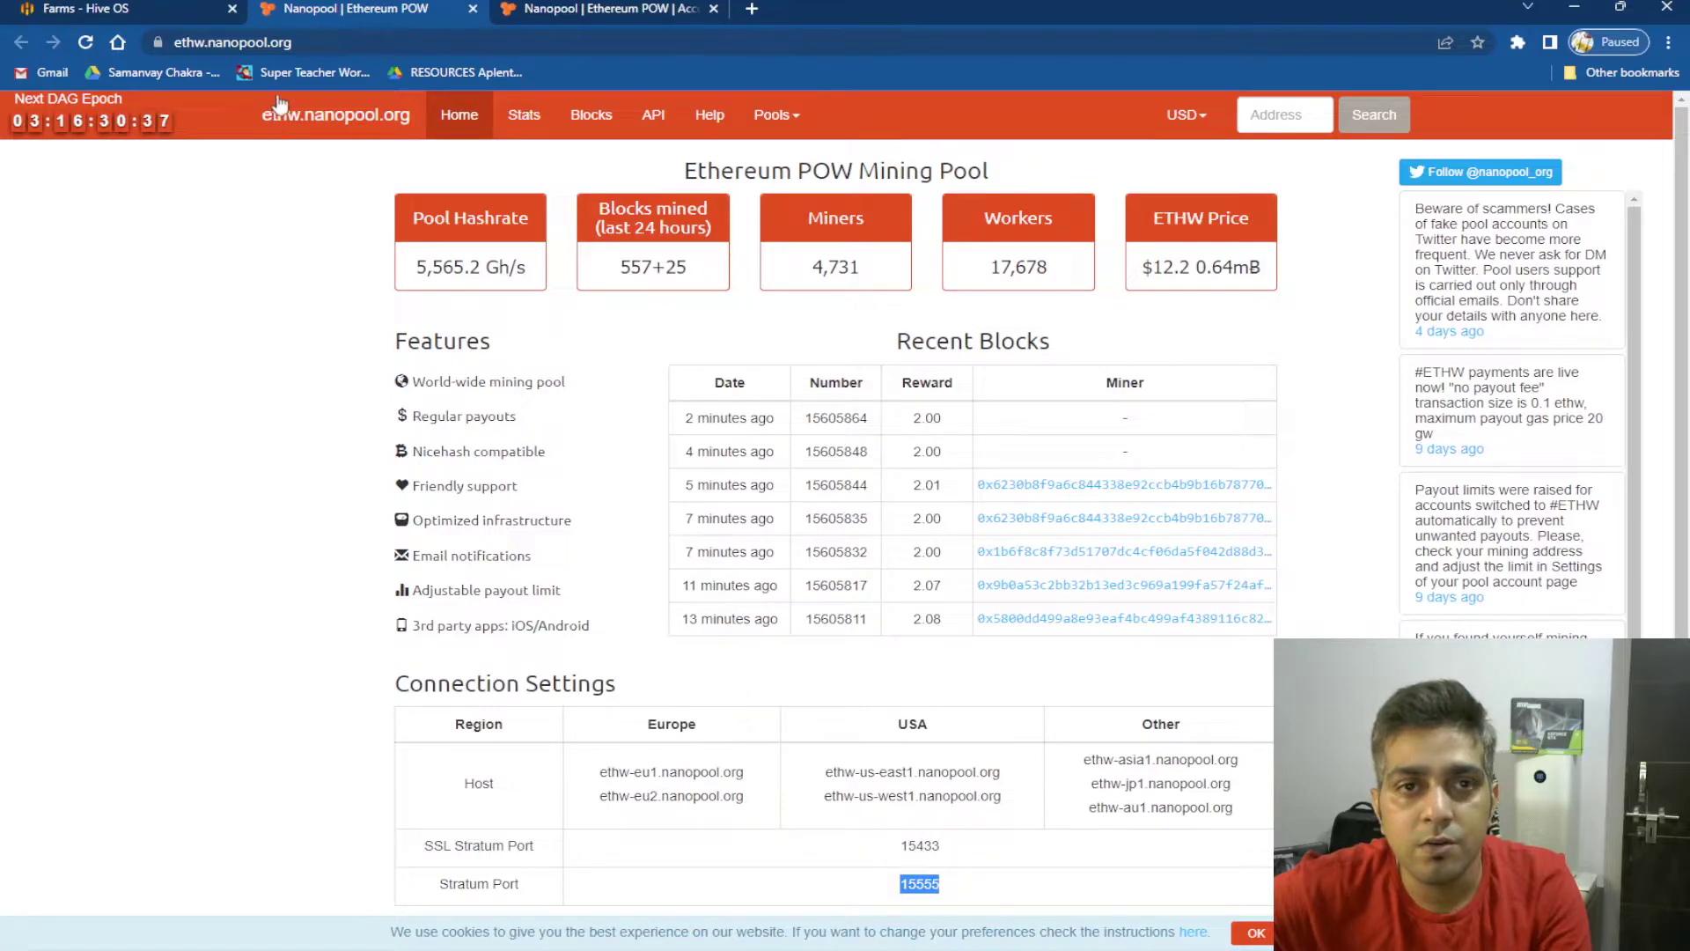
# Switch to Hive OS, open the Zotac 1660Ti worker in the favourite farm and examine its list of graphics cards
pyautogui.click(162, 7)
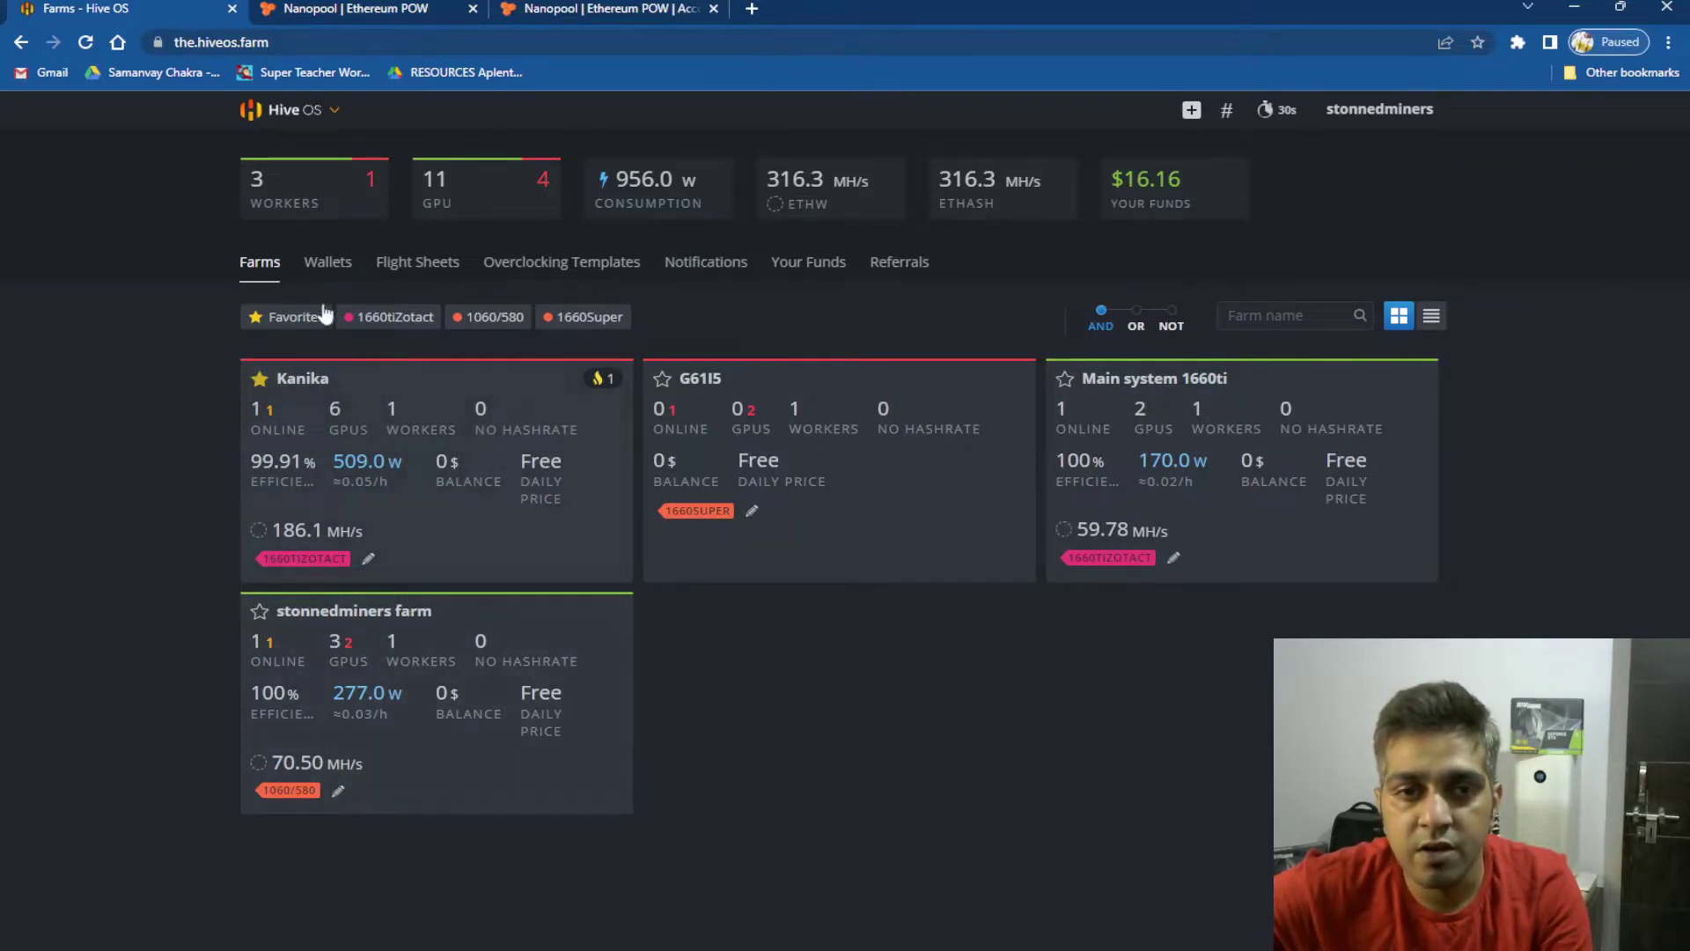
pyautogui.click(329, 387)
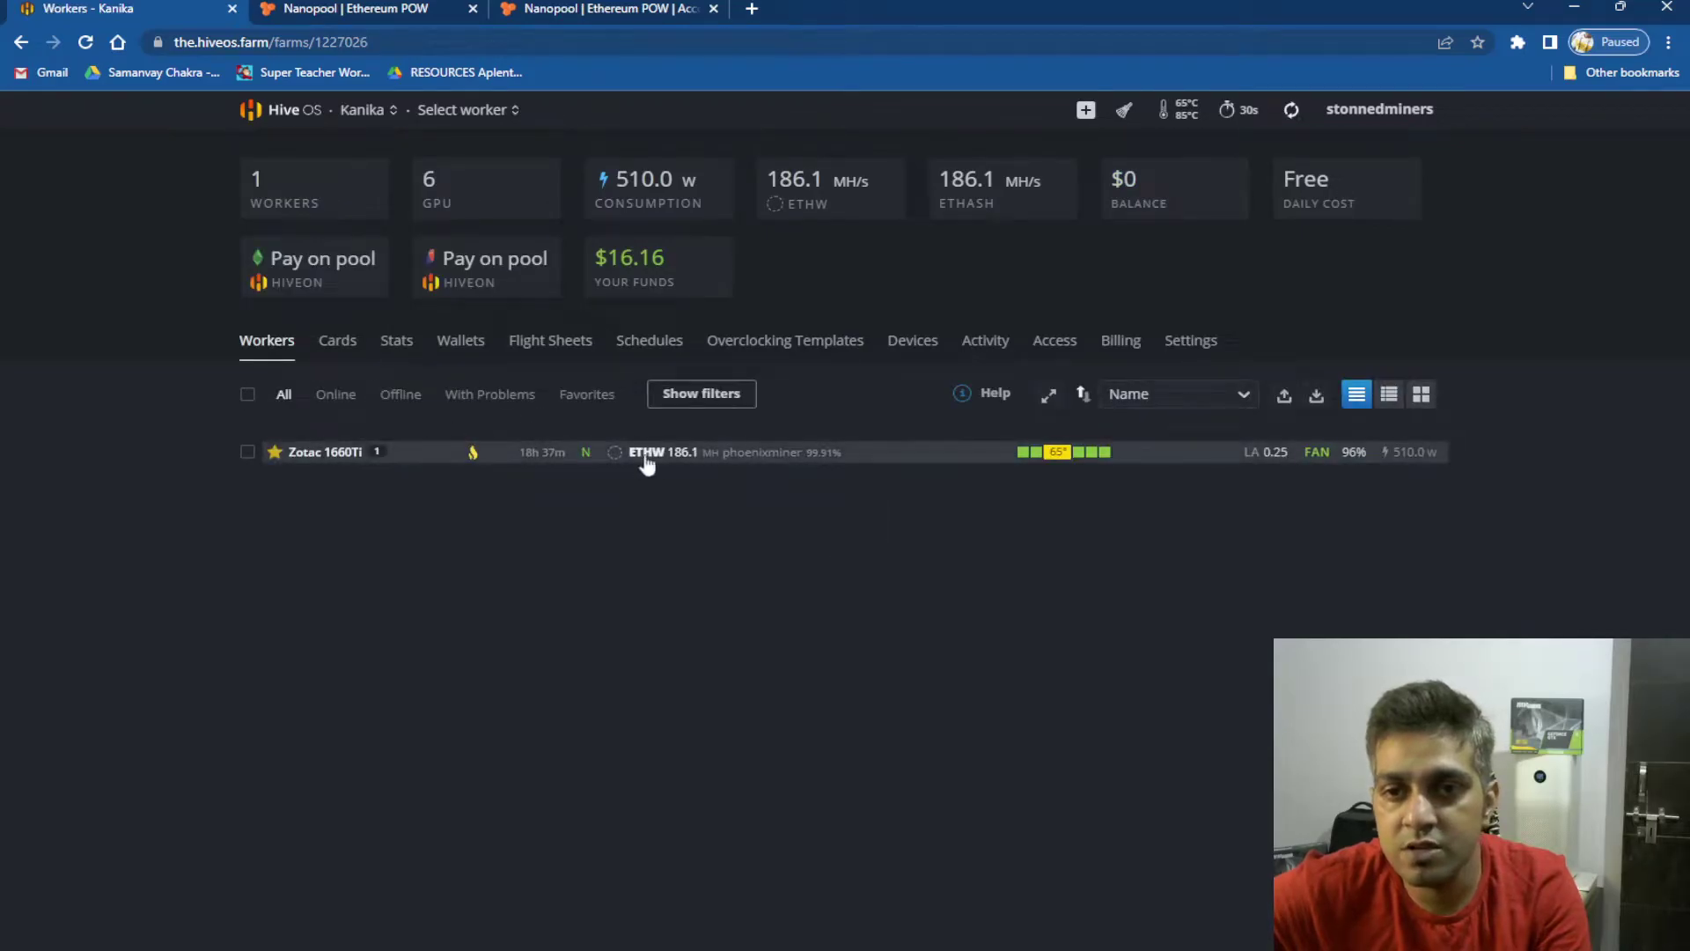
pyautogui.click(324, 452)
pyautogui.moveTo(303, 180)
pyautogui.scroll(-1, 394, 598)
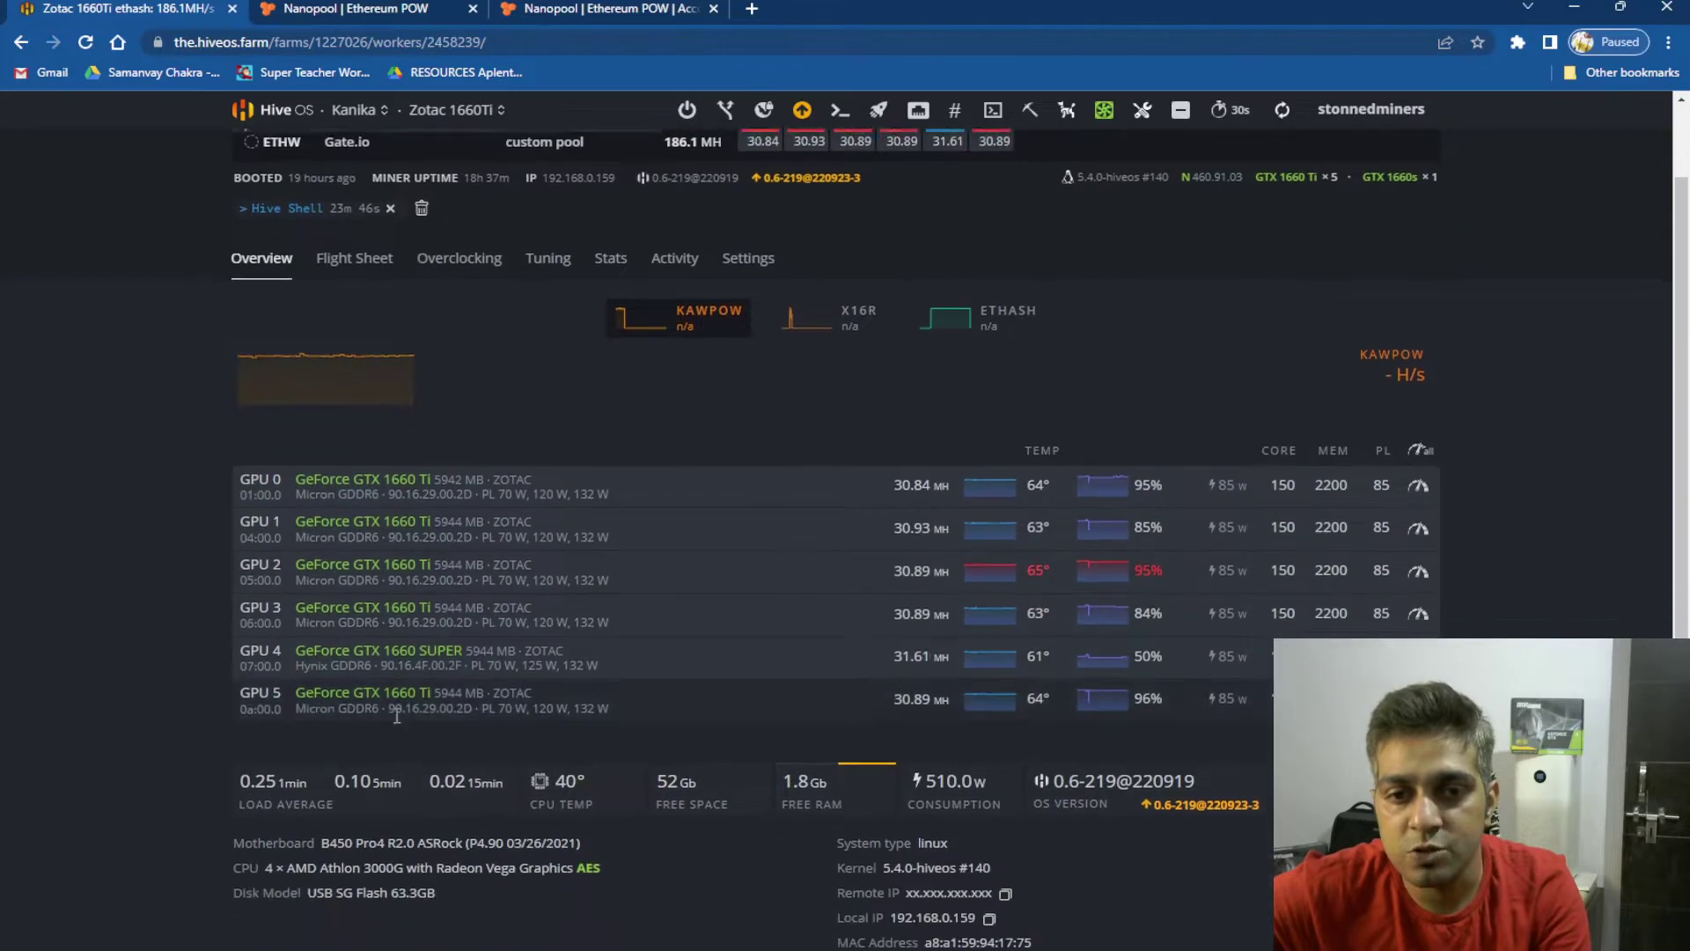
pyautogui.moveTo(469, 647); pyautogui.dragTo(296, 650)
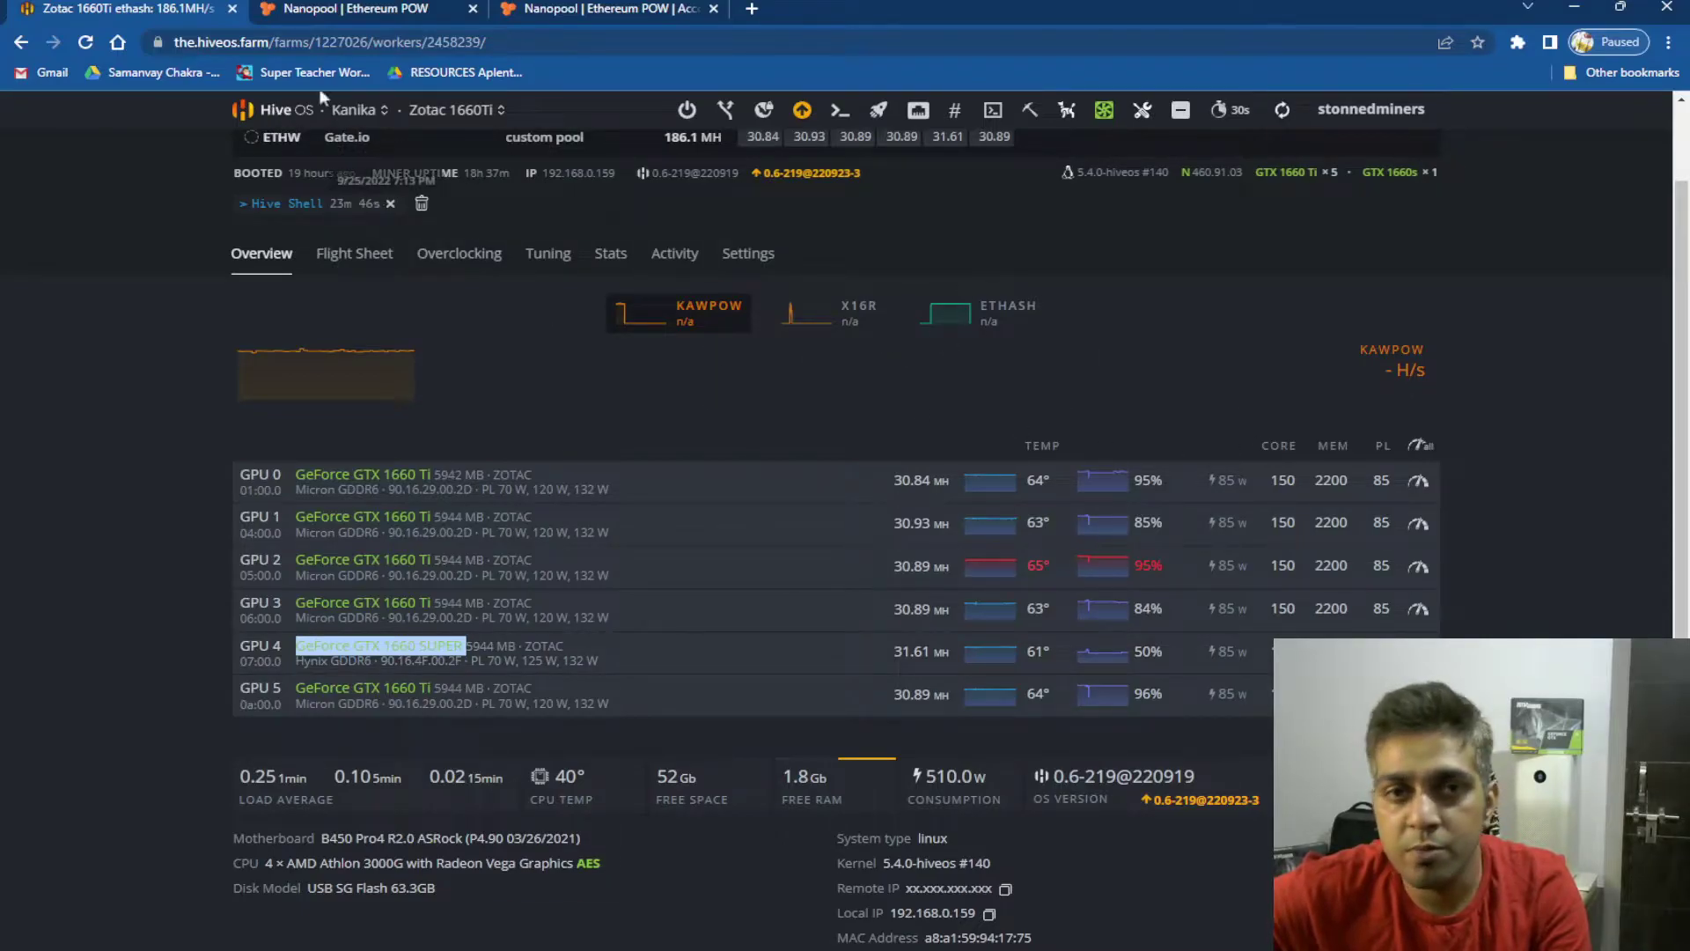
# Return to the farms overview and open the global Flight Sheets page
pyautogui.click(287, 110)
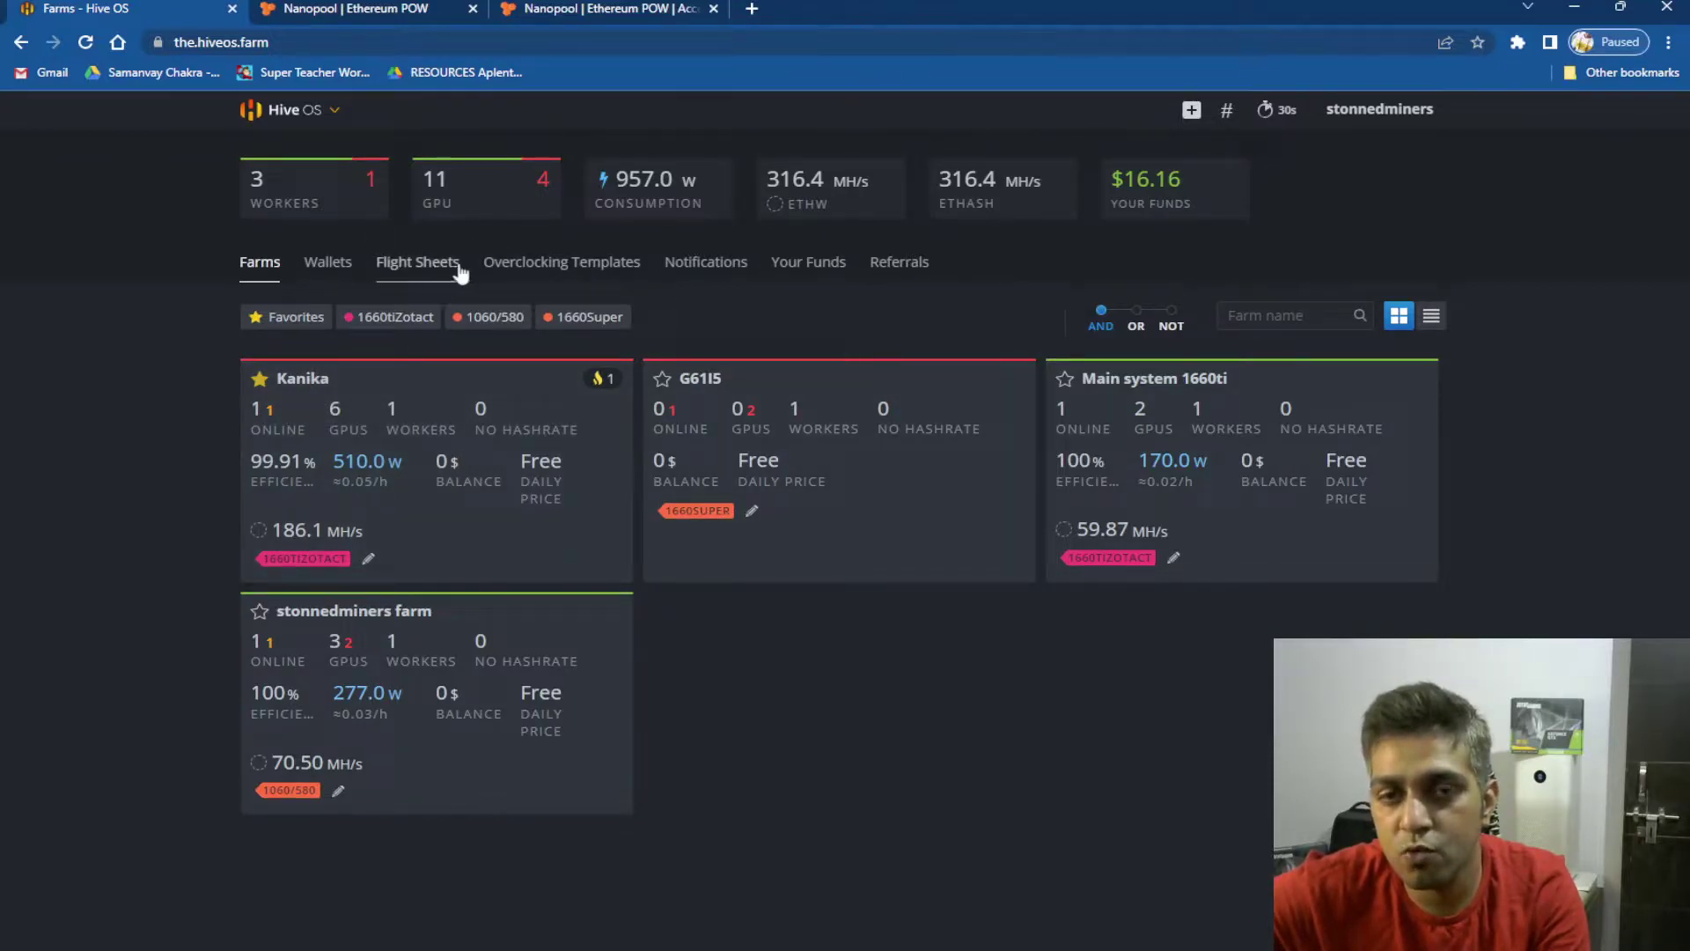
pyautogui.moveTo(467, 261); pyautogui.dragTo(363, 262)
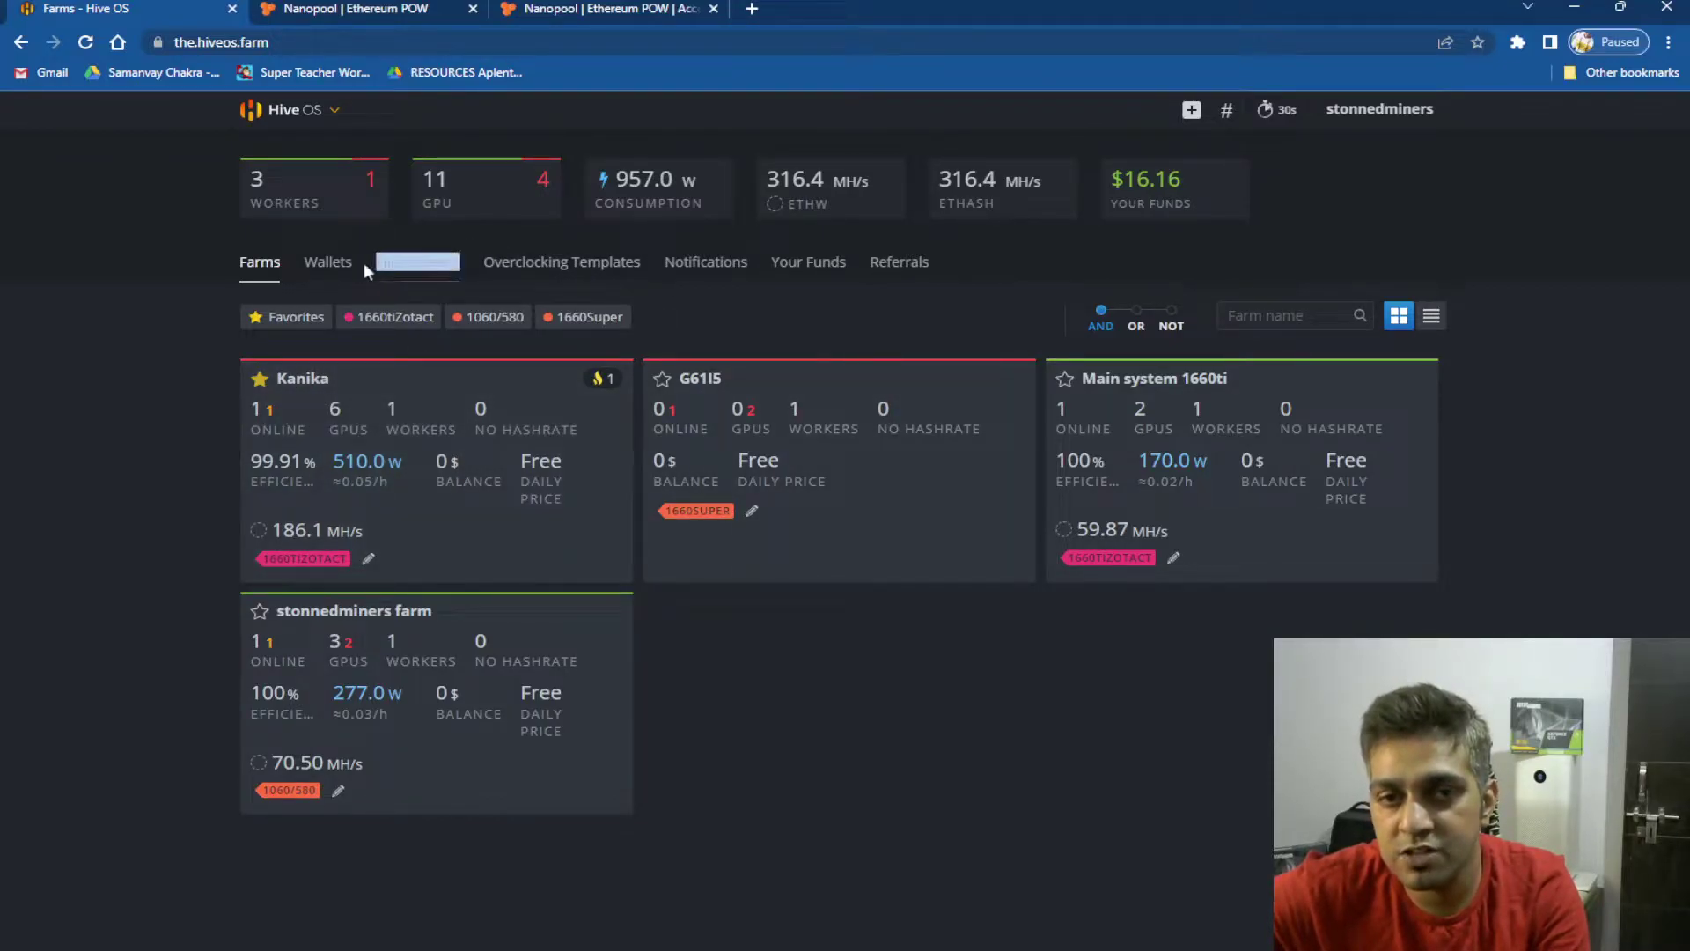
pyautogui.click(422, 264)
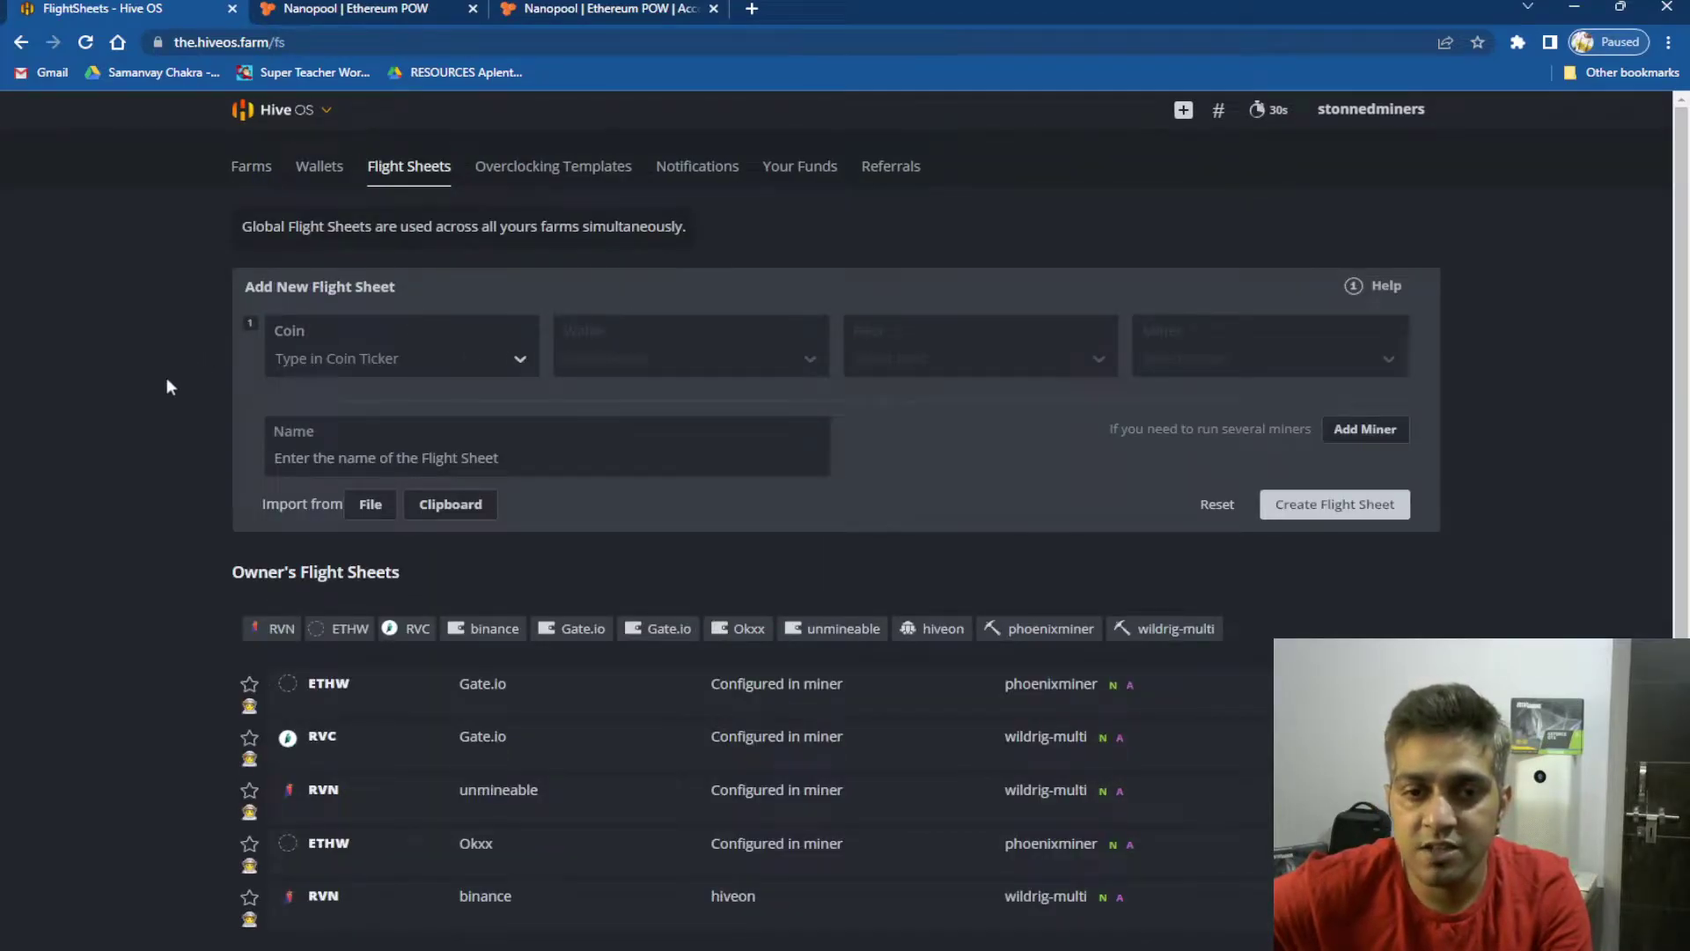
pyautogui.scroll(-1, 328, 539)
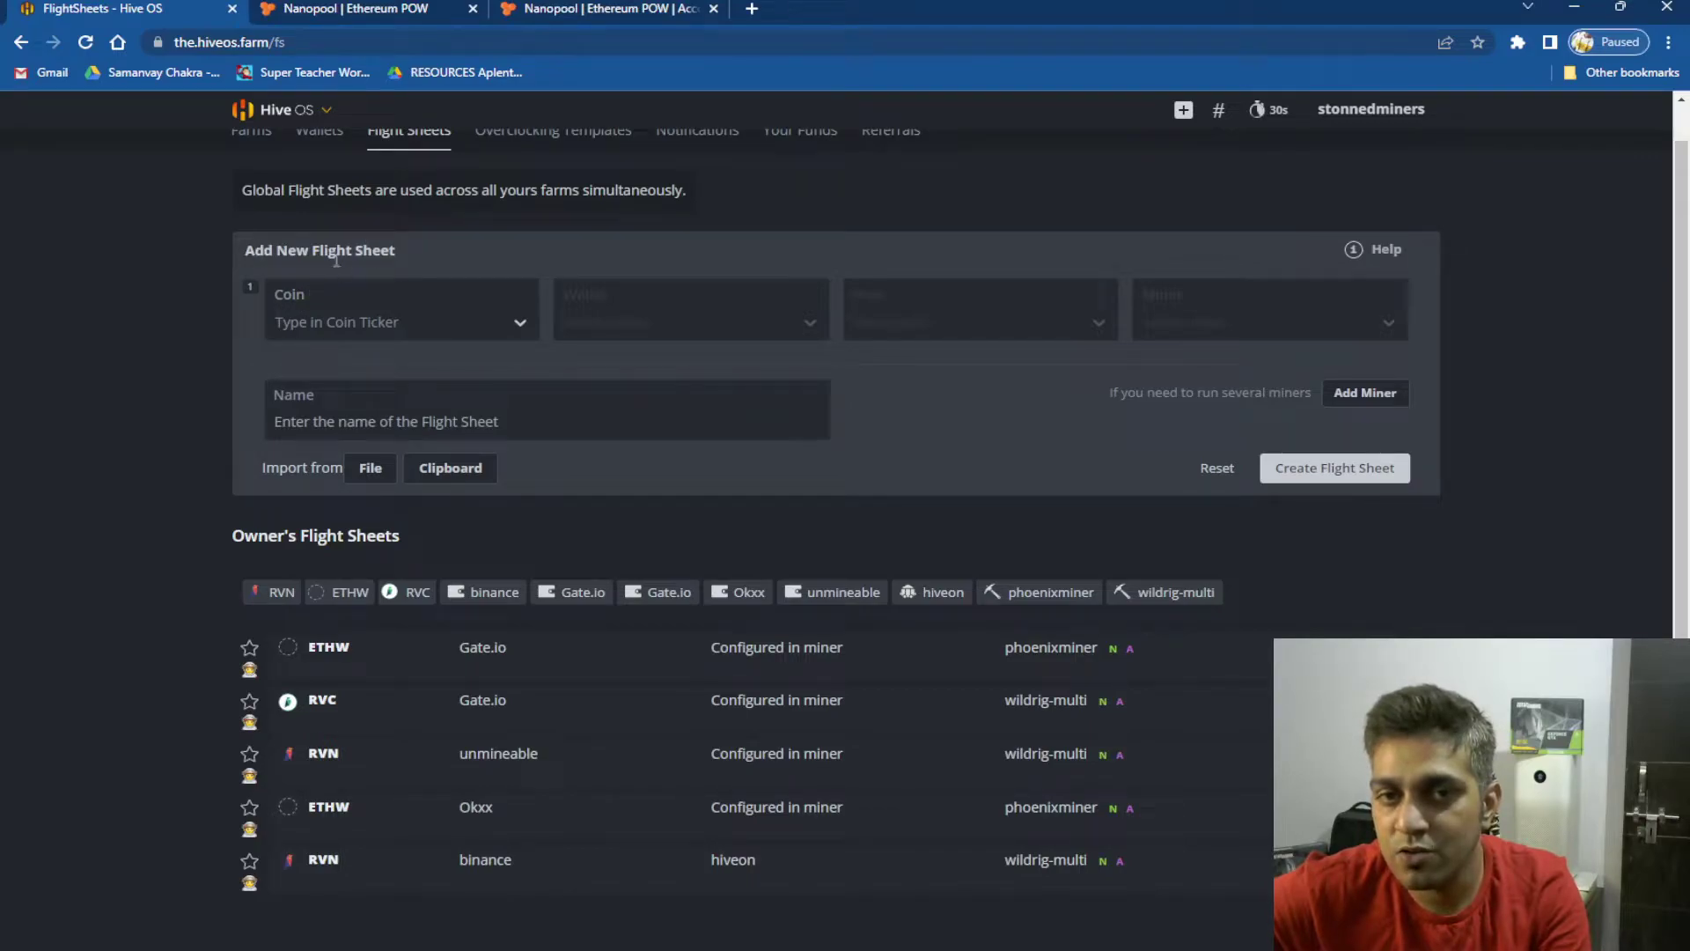
# Set the new flight sheet's coin to ETHW and its wallet to Gate.io
pyautogui.click(370, 319)
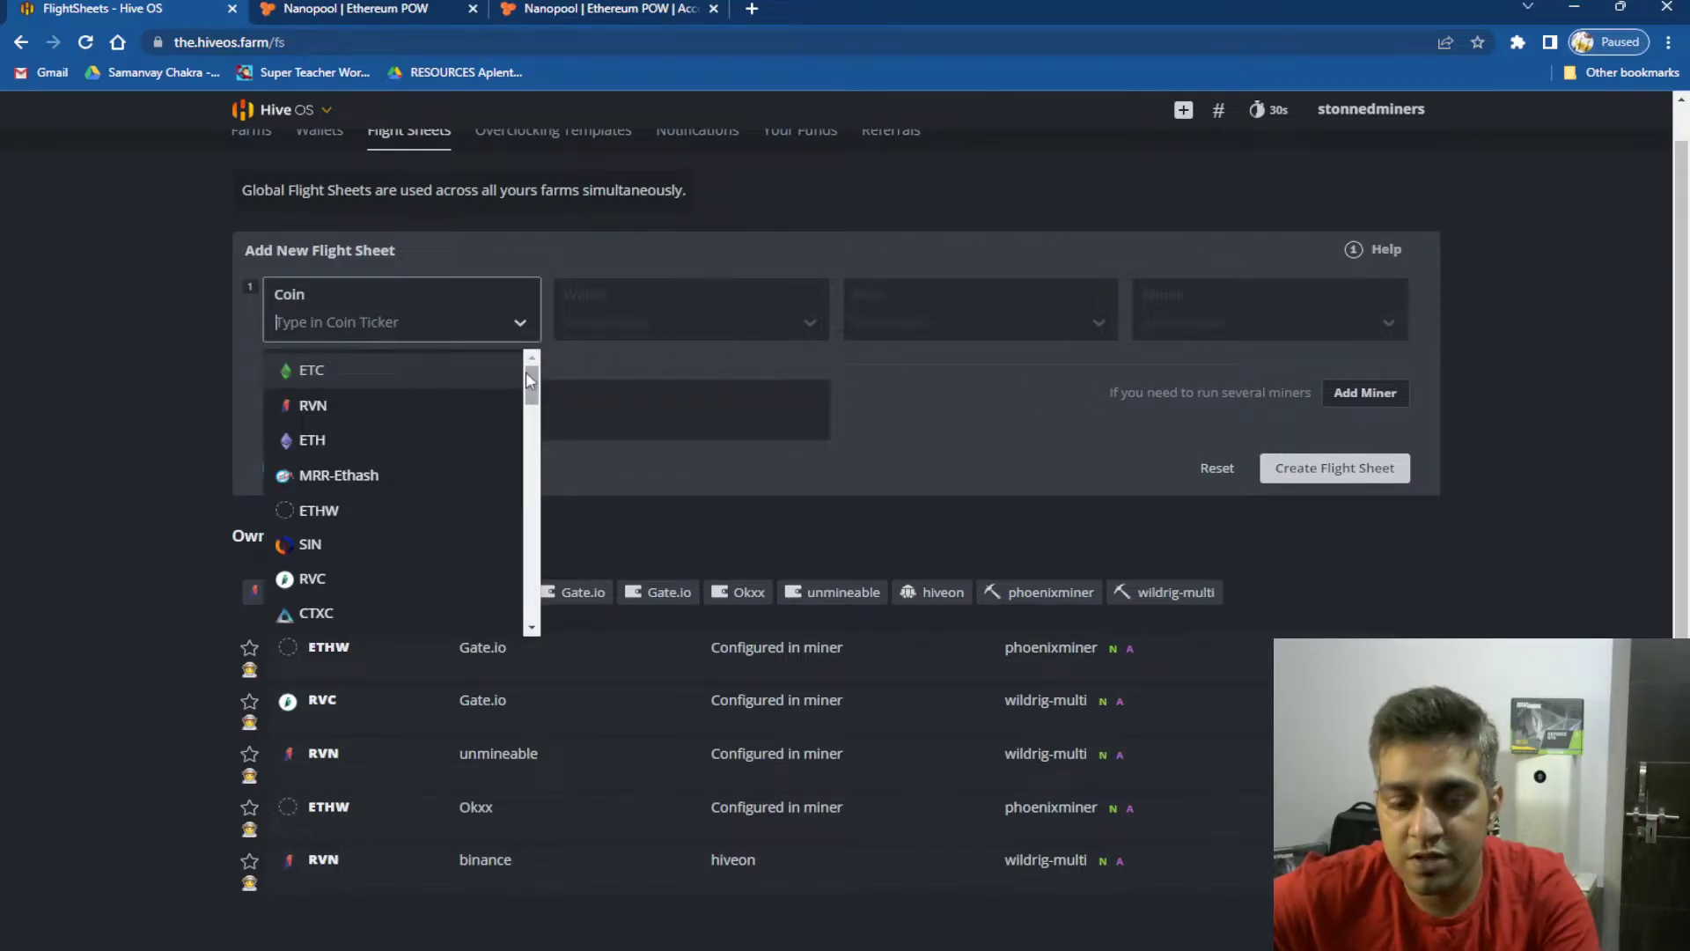
pyautogui.write('ethw')
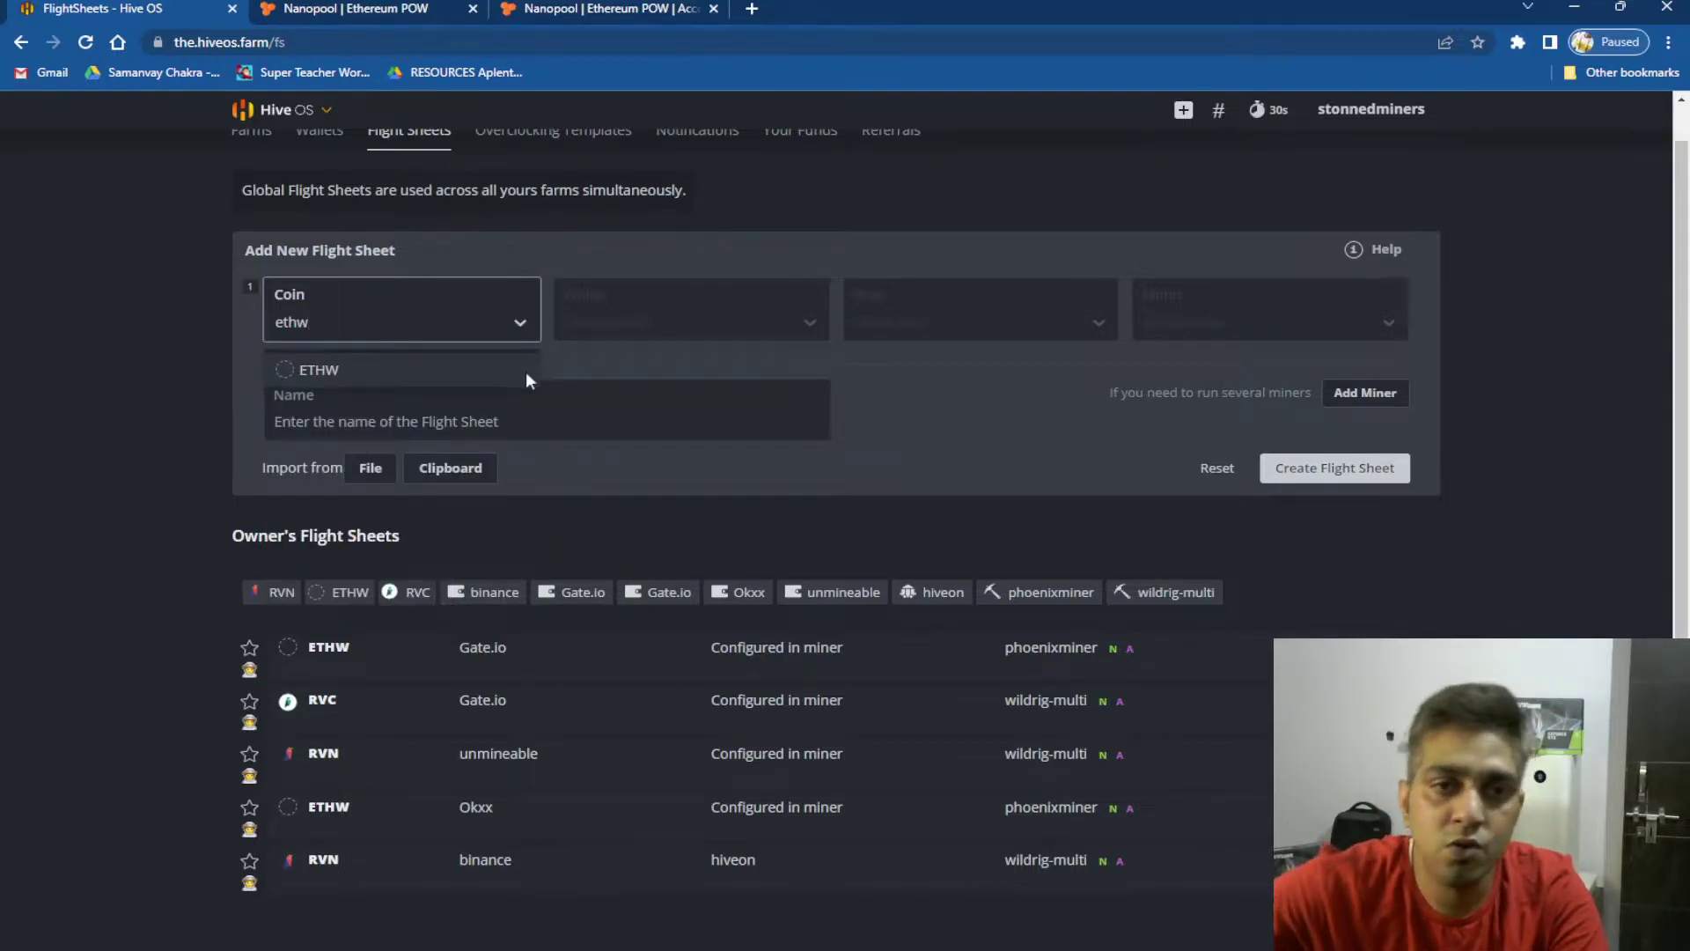
pyautogui.click(366, 373)
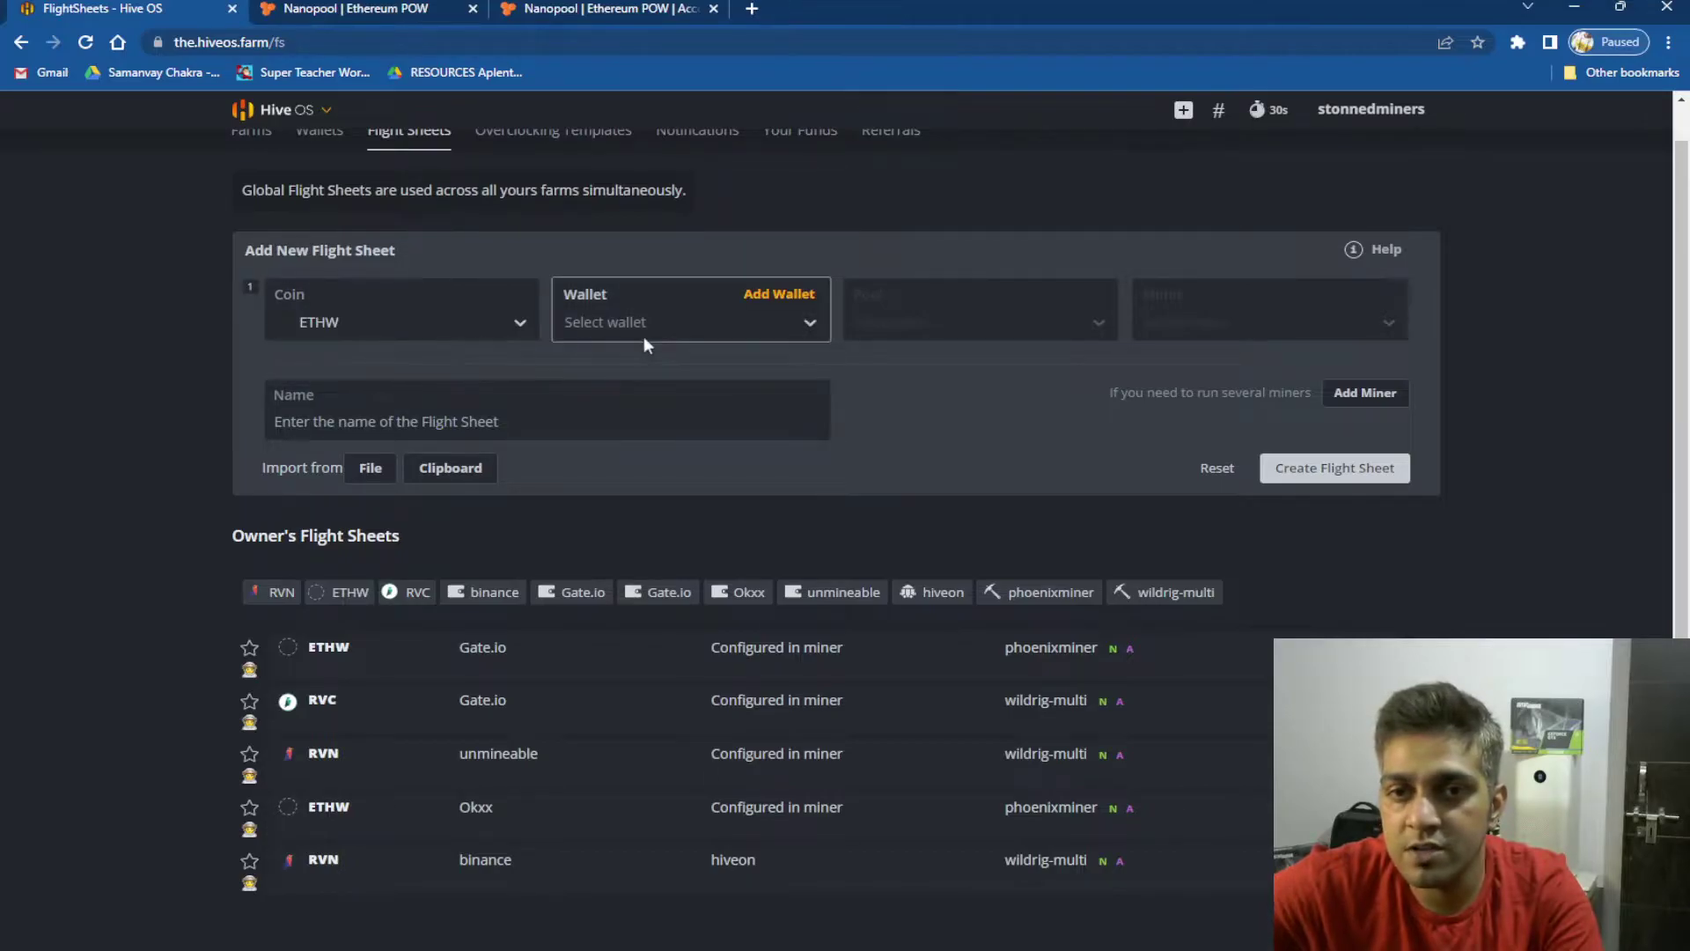
pyautogui.click(634, 322)
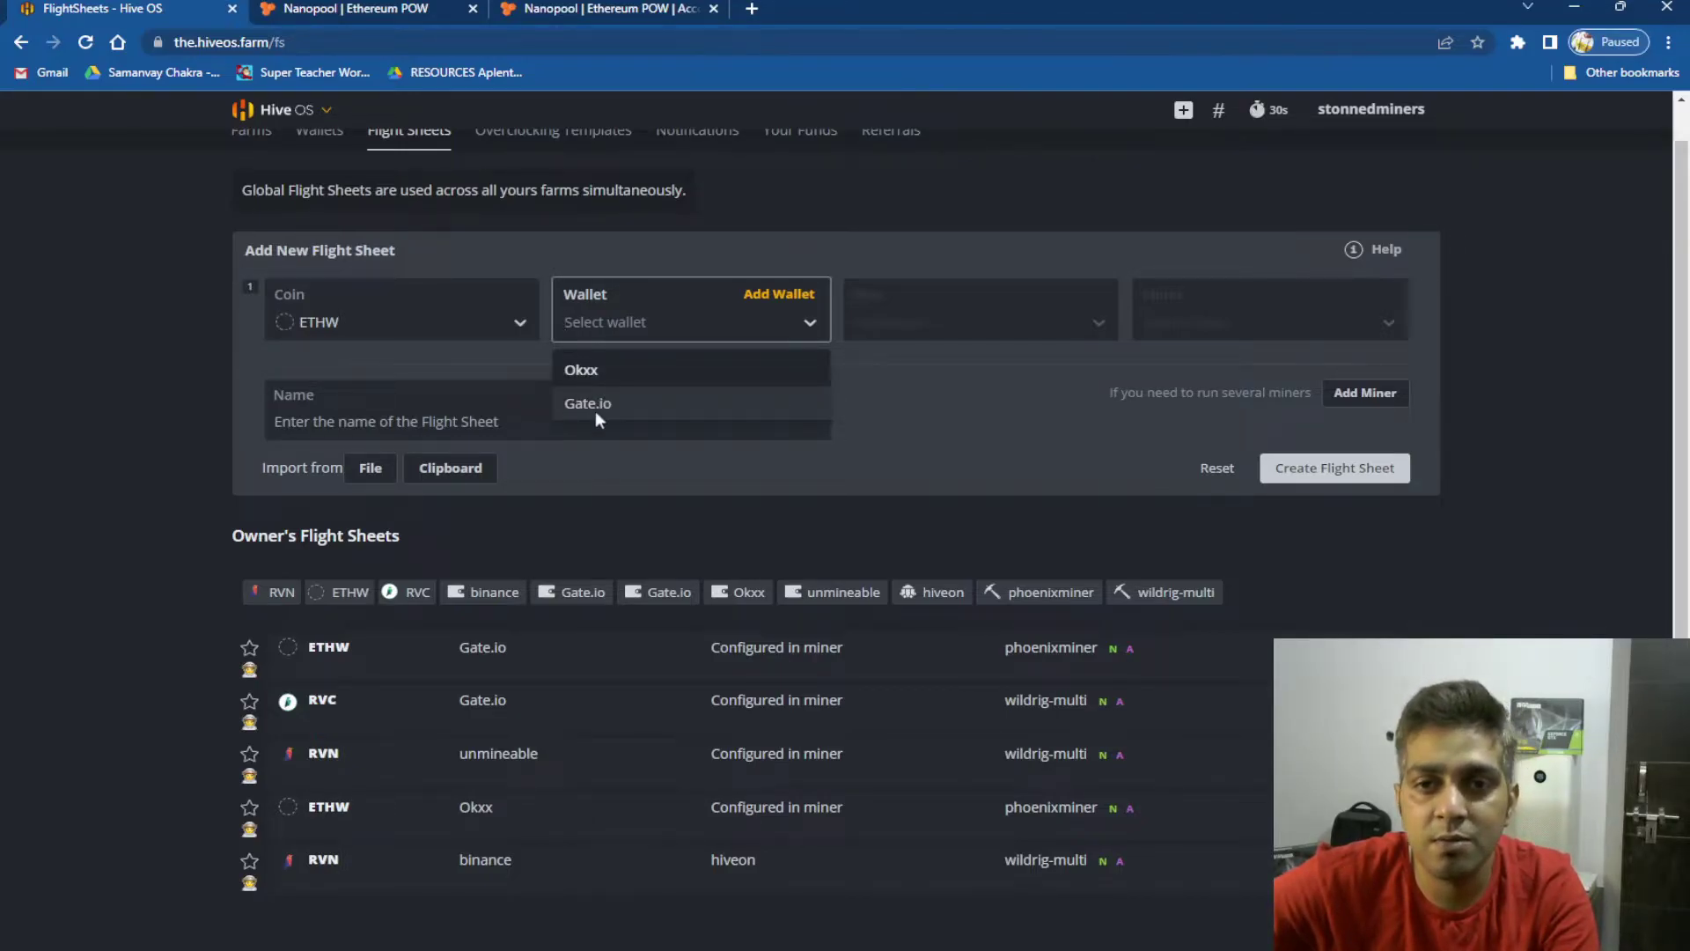
pyautogui.click(659, 403)
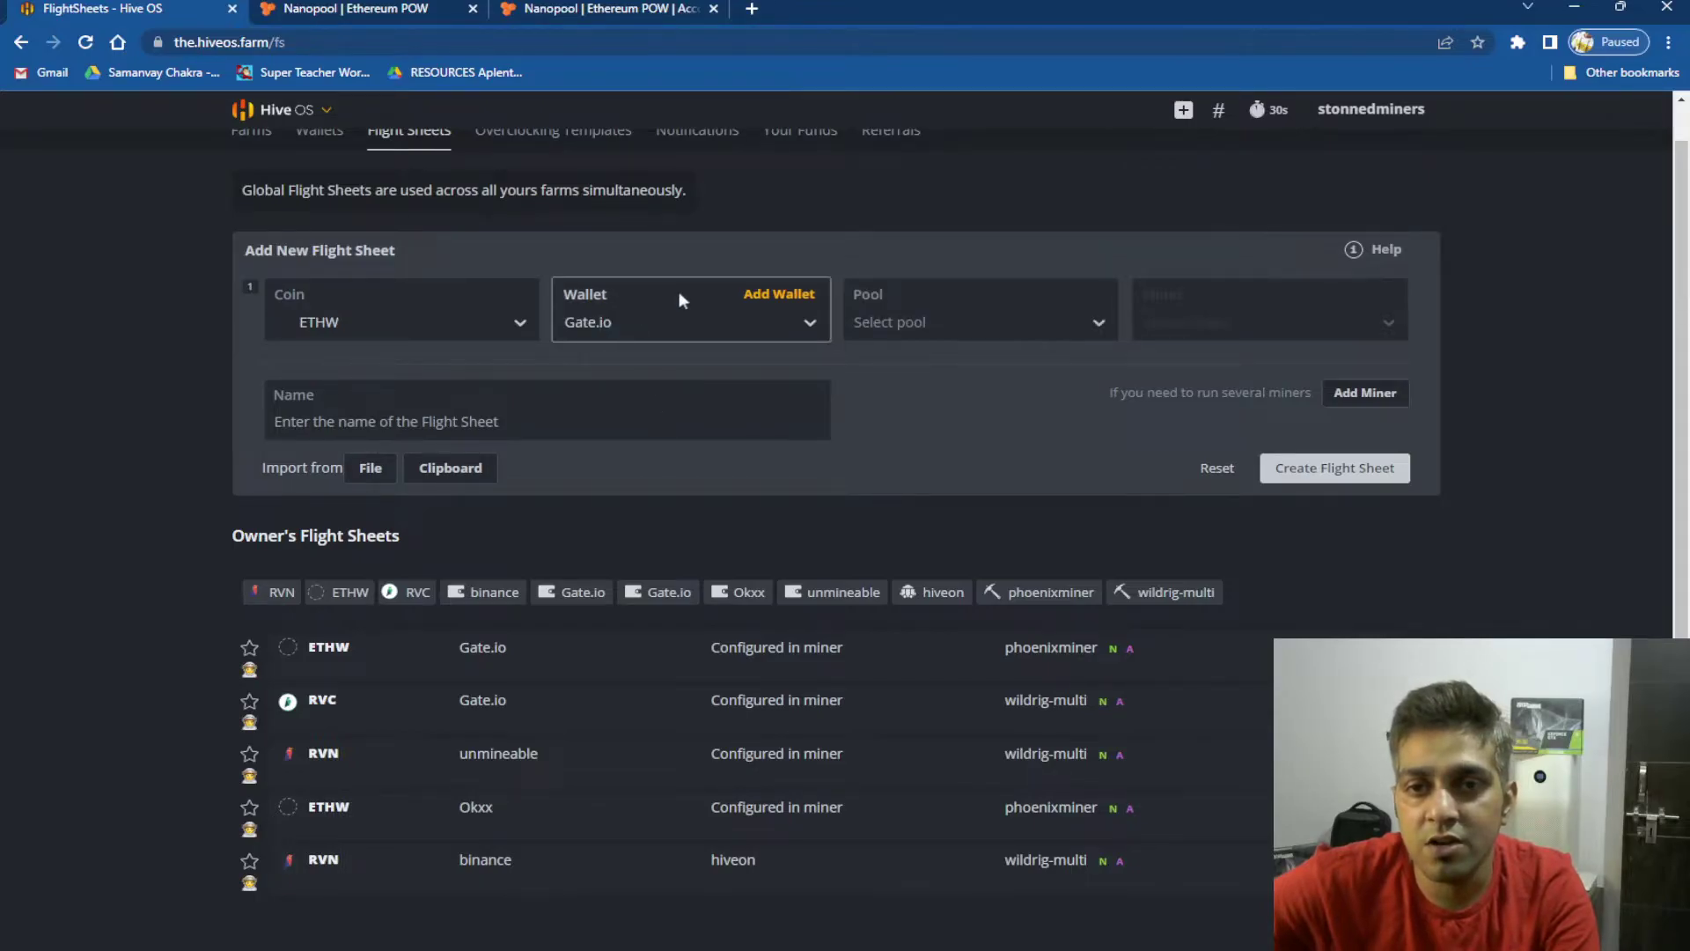
pyautogui.click(963, 324)
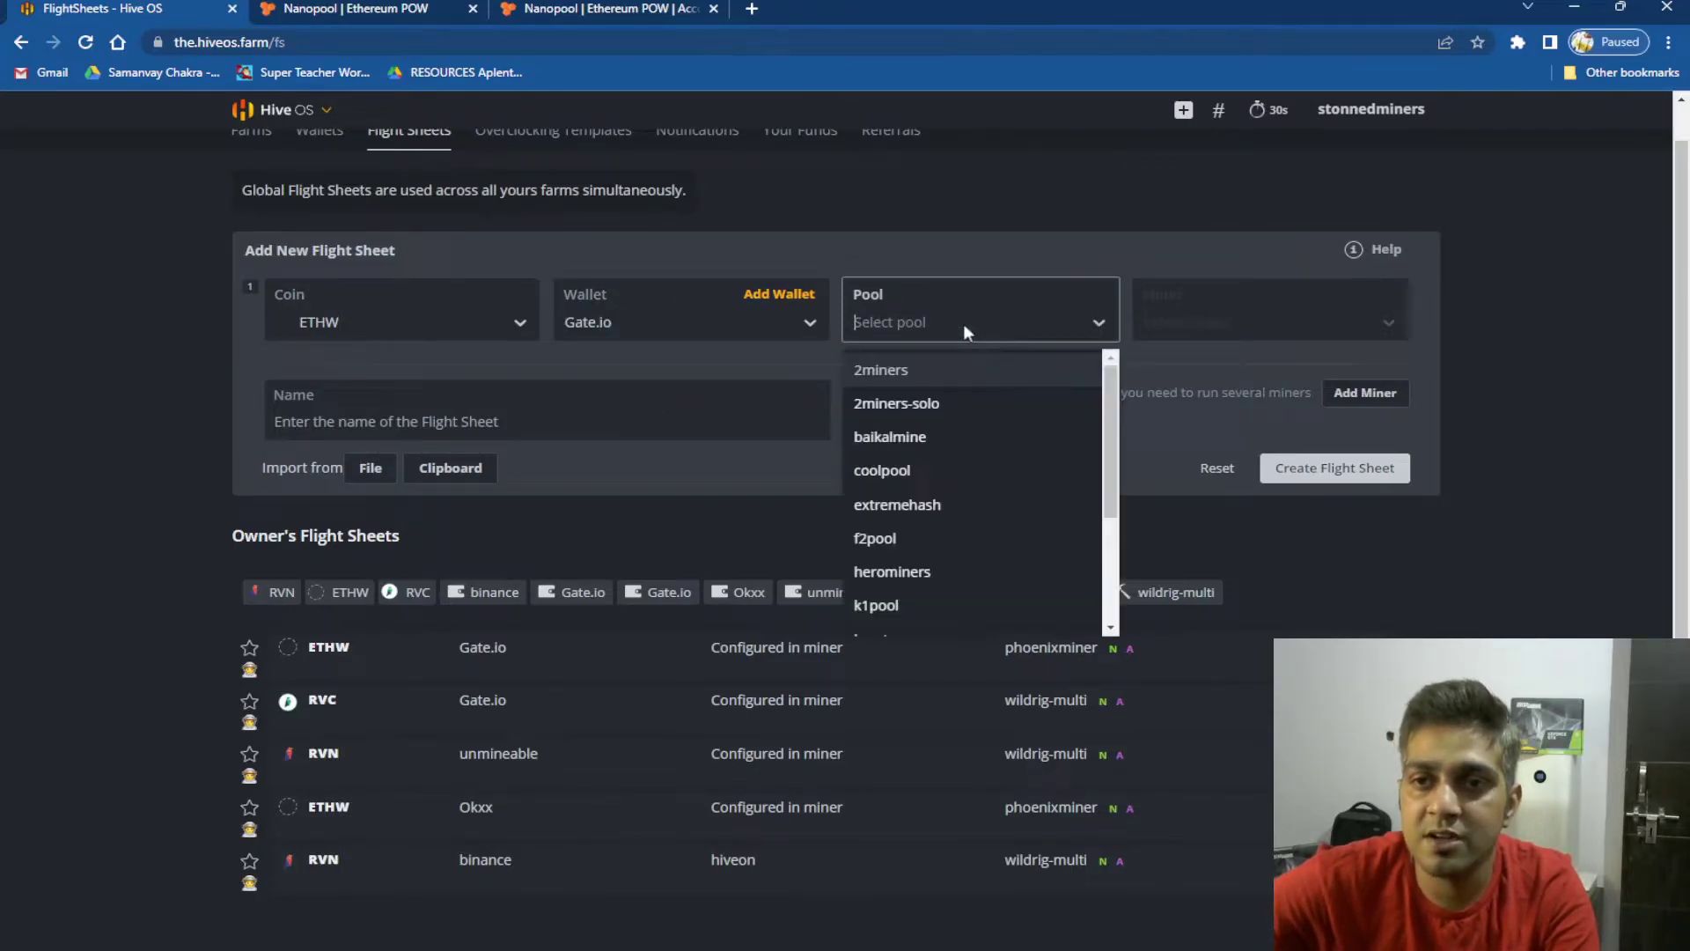
pyautogui.write('na')
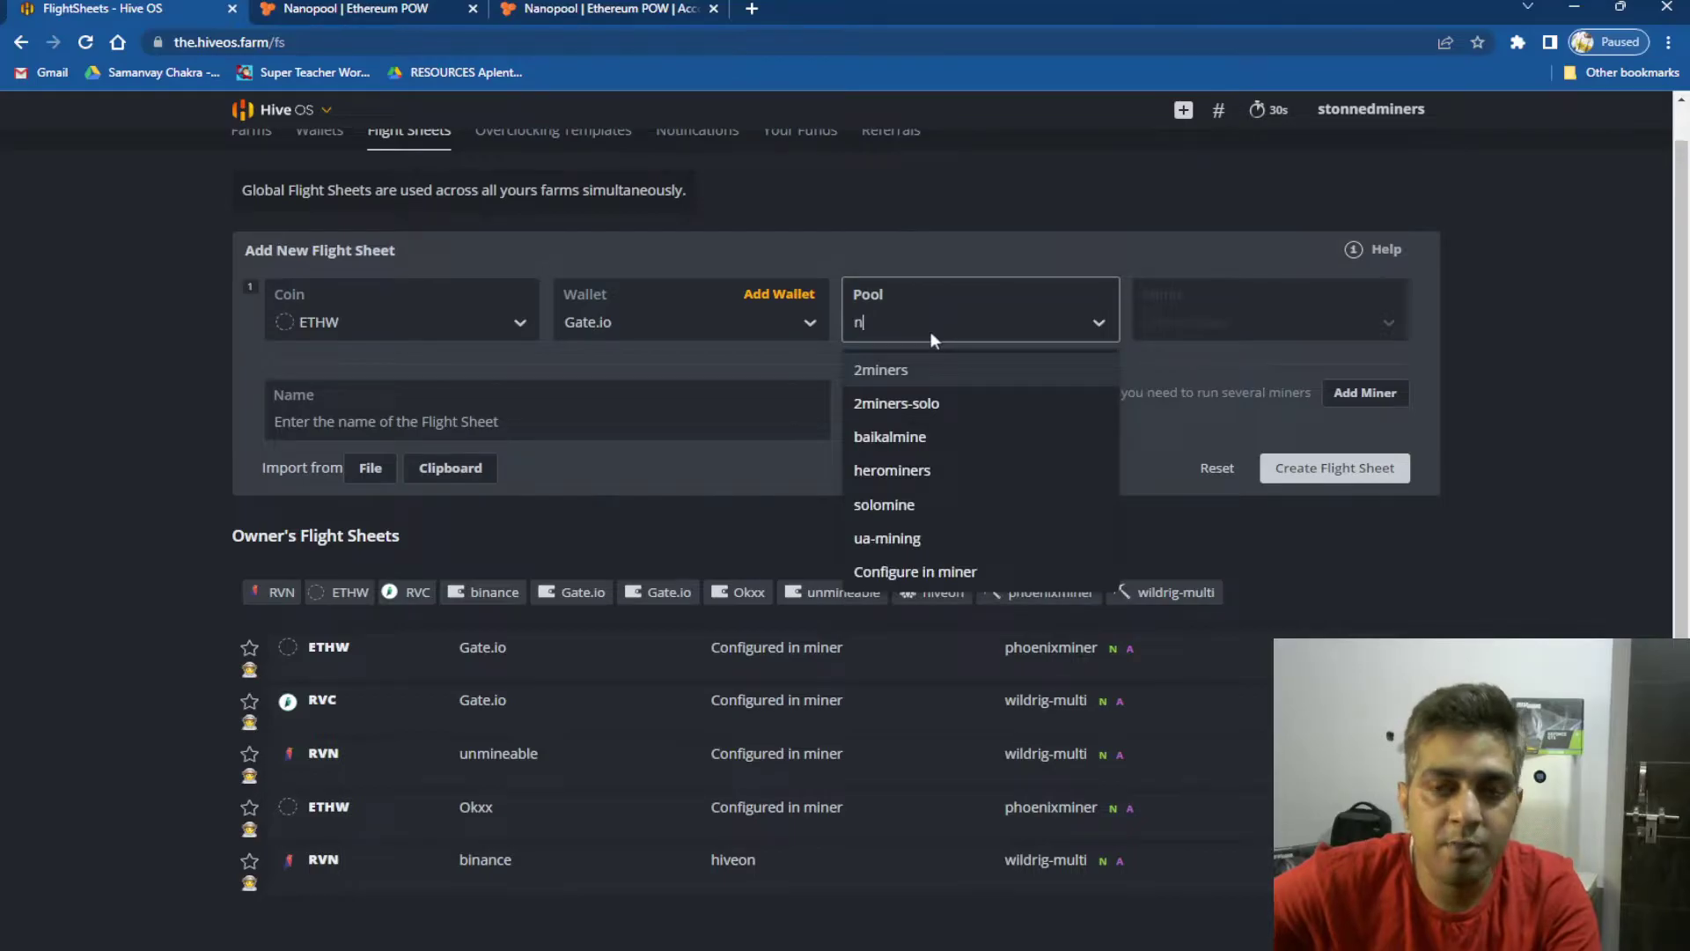
pyautogui.click(837, 321)
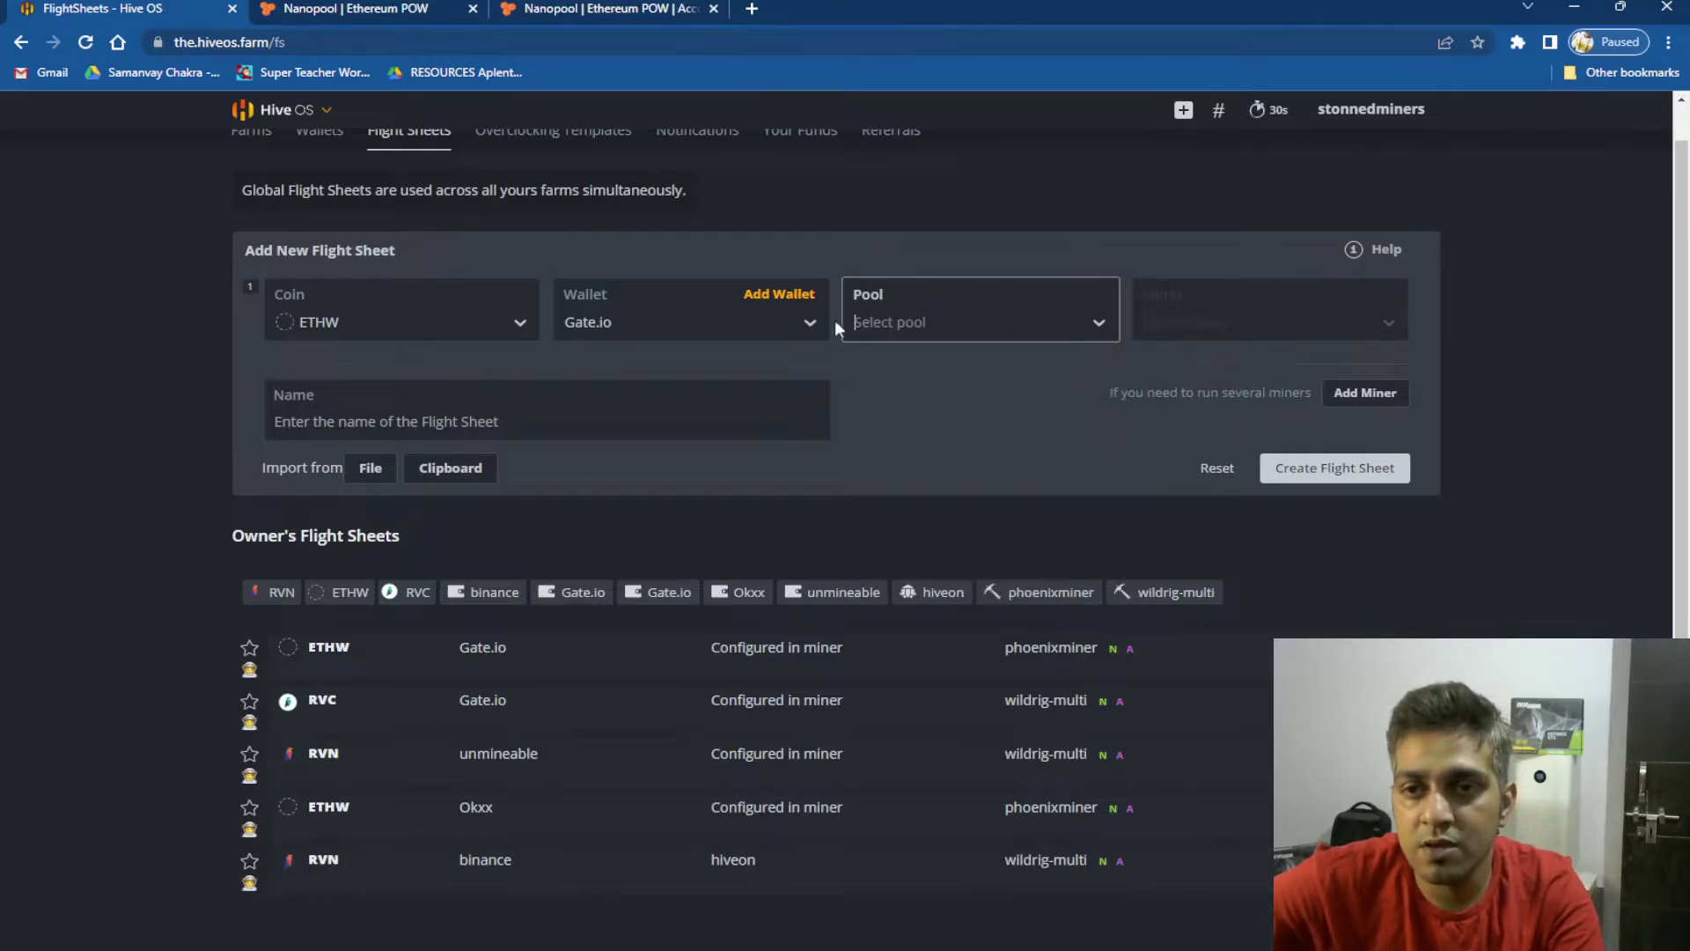
# Set the flight sheet's pool to Configure in miner and its miner to NanoMiner
pyautogui.click(1023, 330)
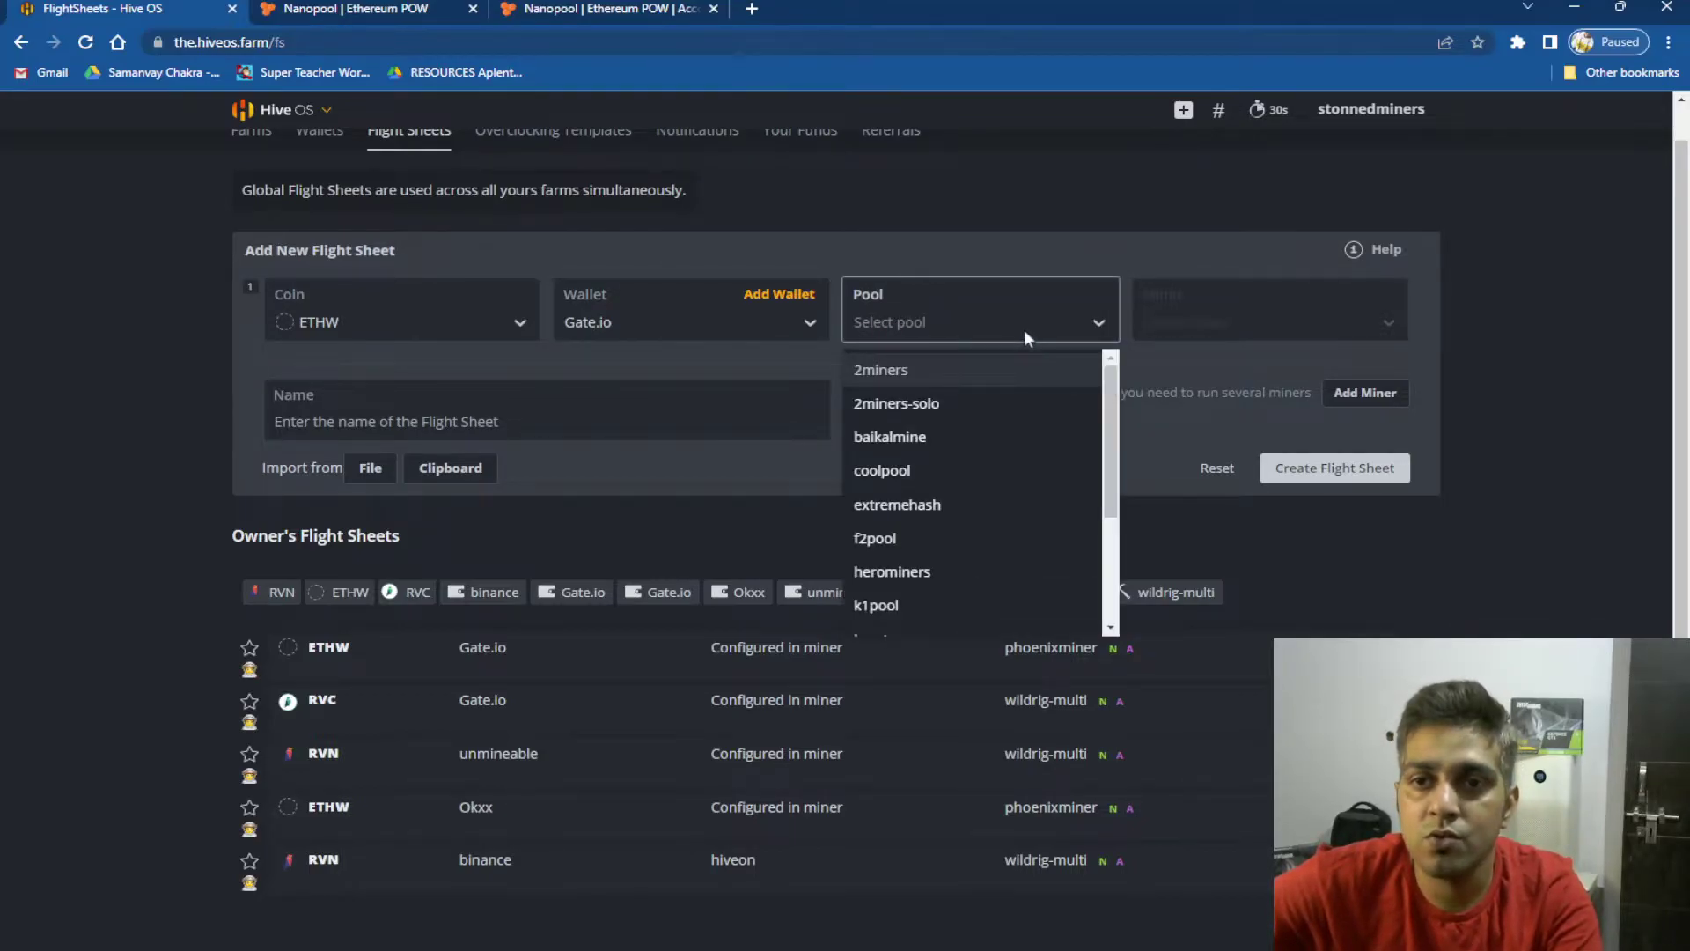
pyautogui.moveTo(1110, 466); pyautogui.dragTo(1021, 627)
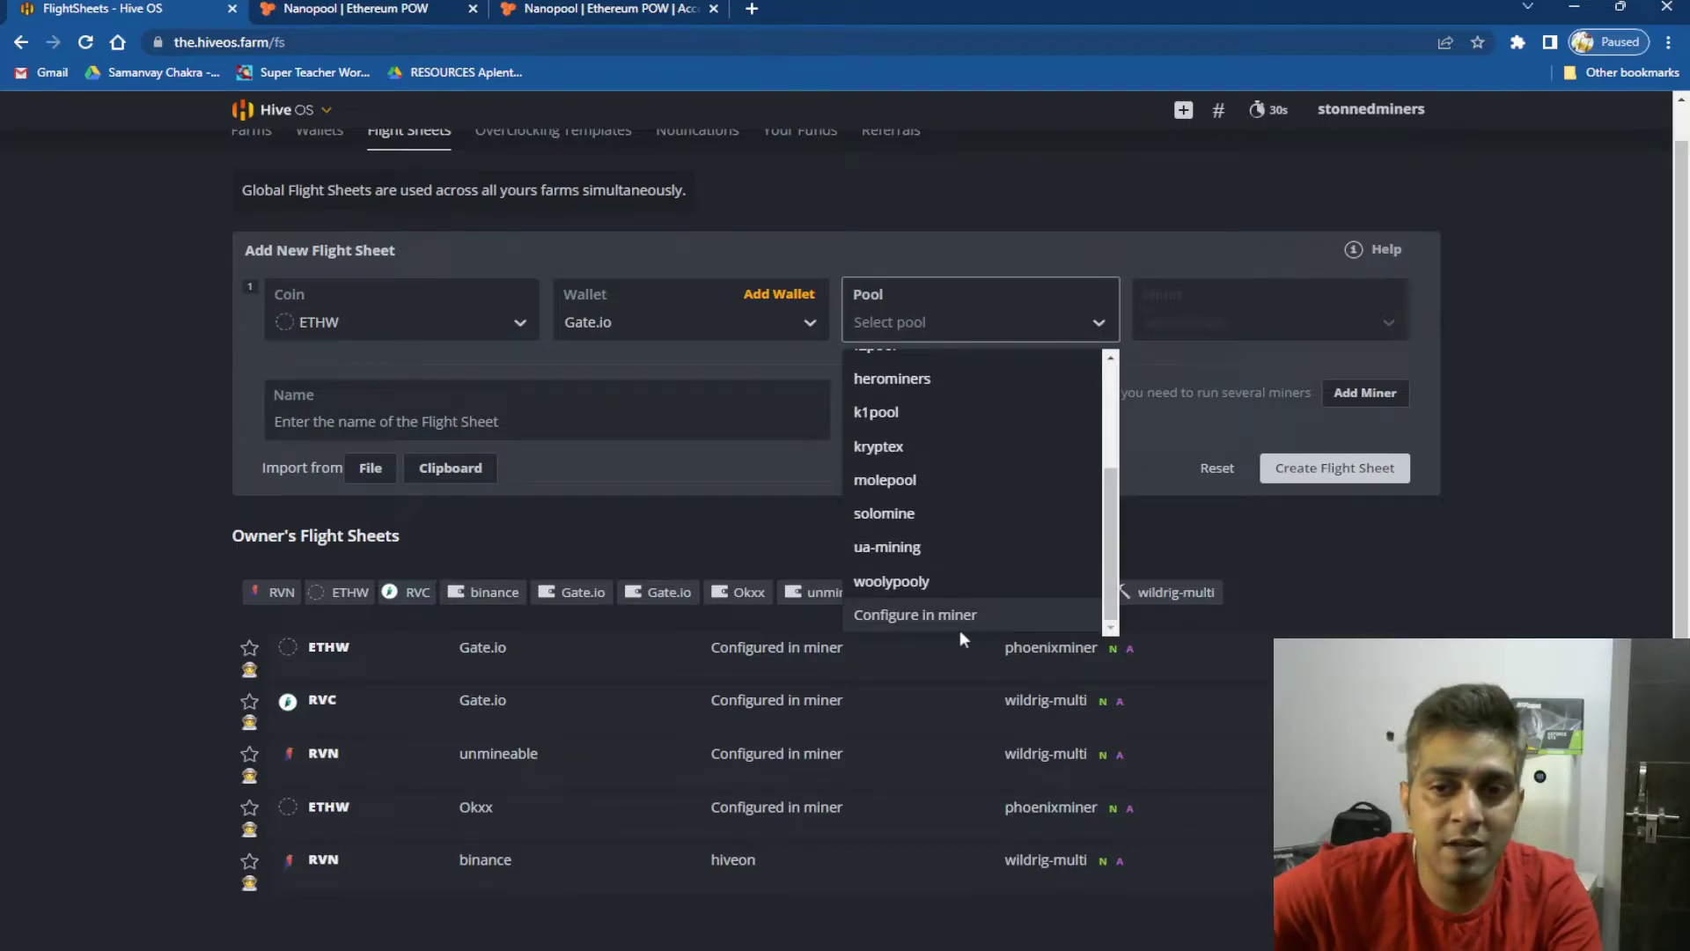
pyautogui.click(903, 614)
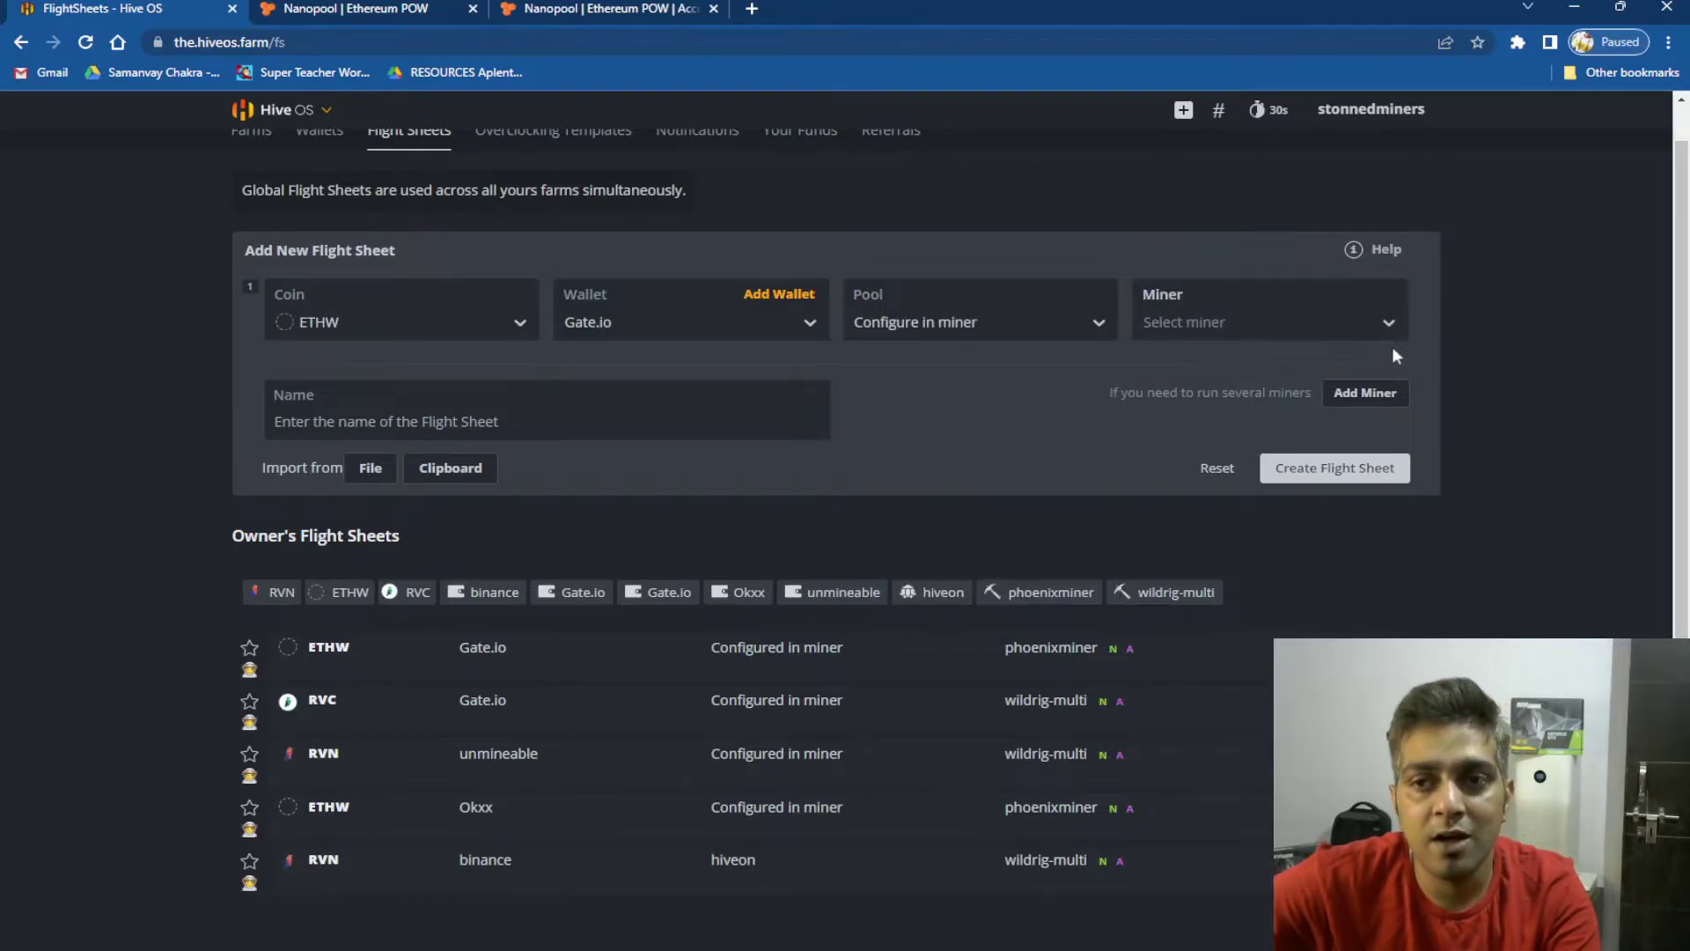
pyautogui.click(1217, 324)
pyautogui.write('nan')
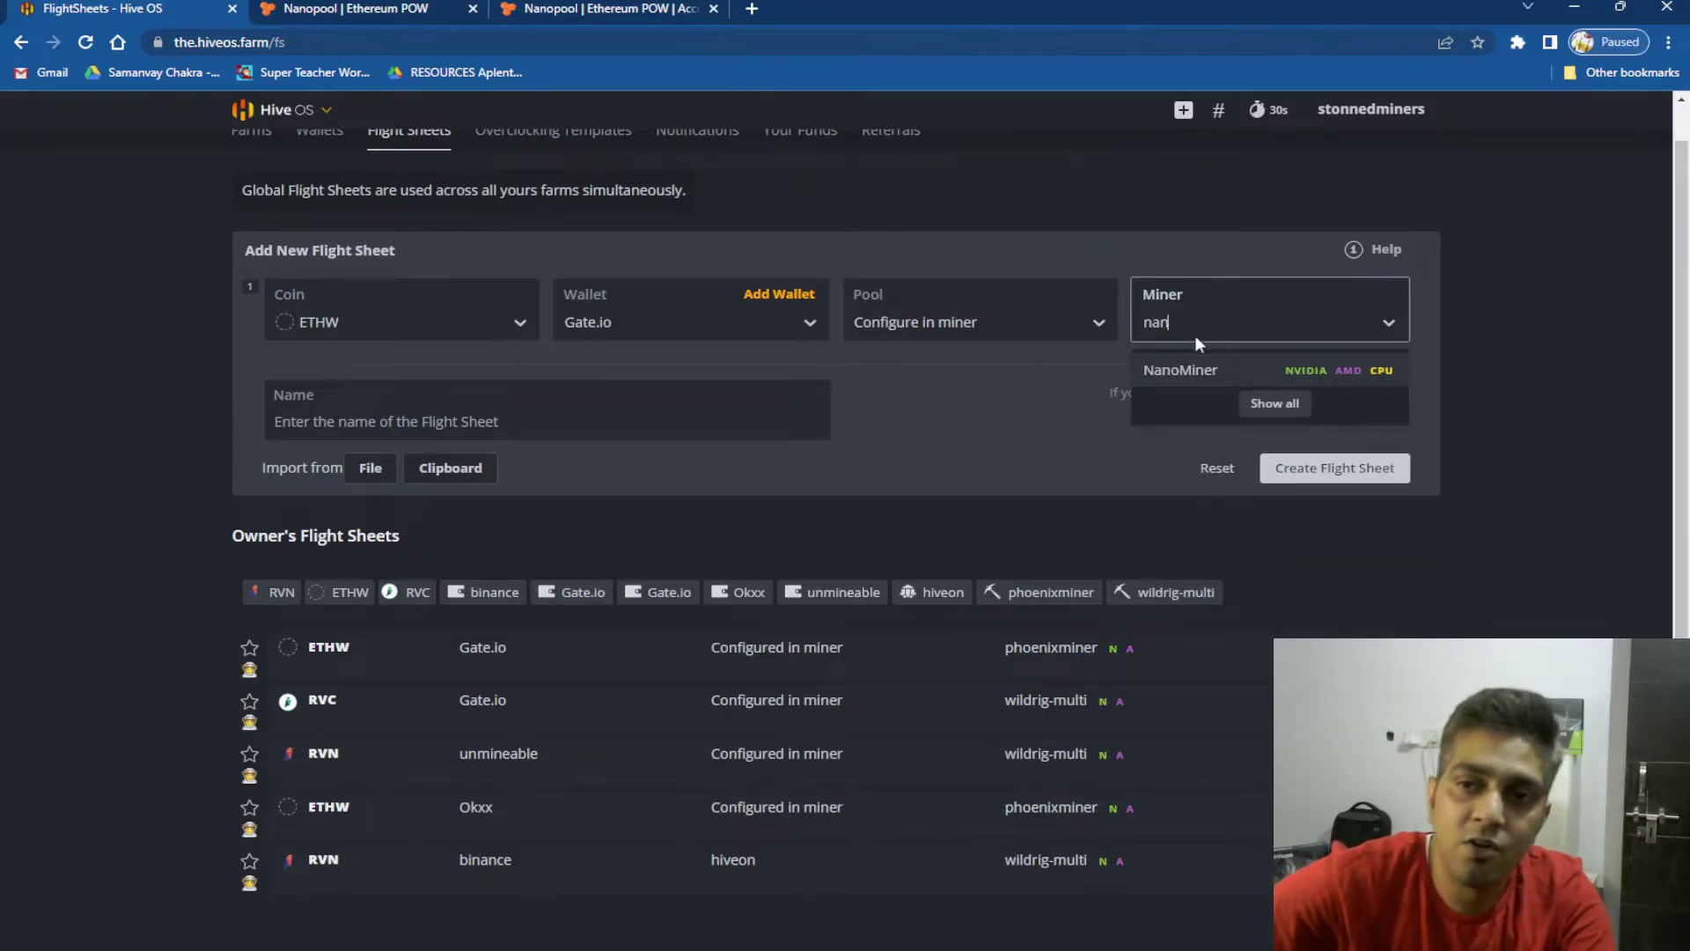
pyautogui.click(1187, 368)
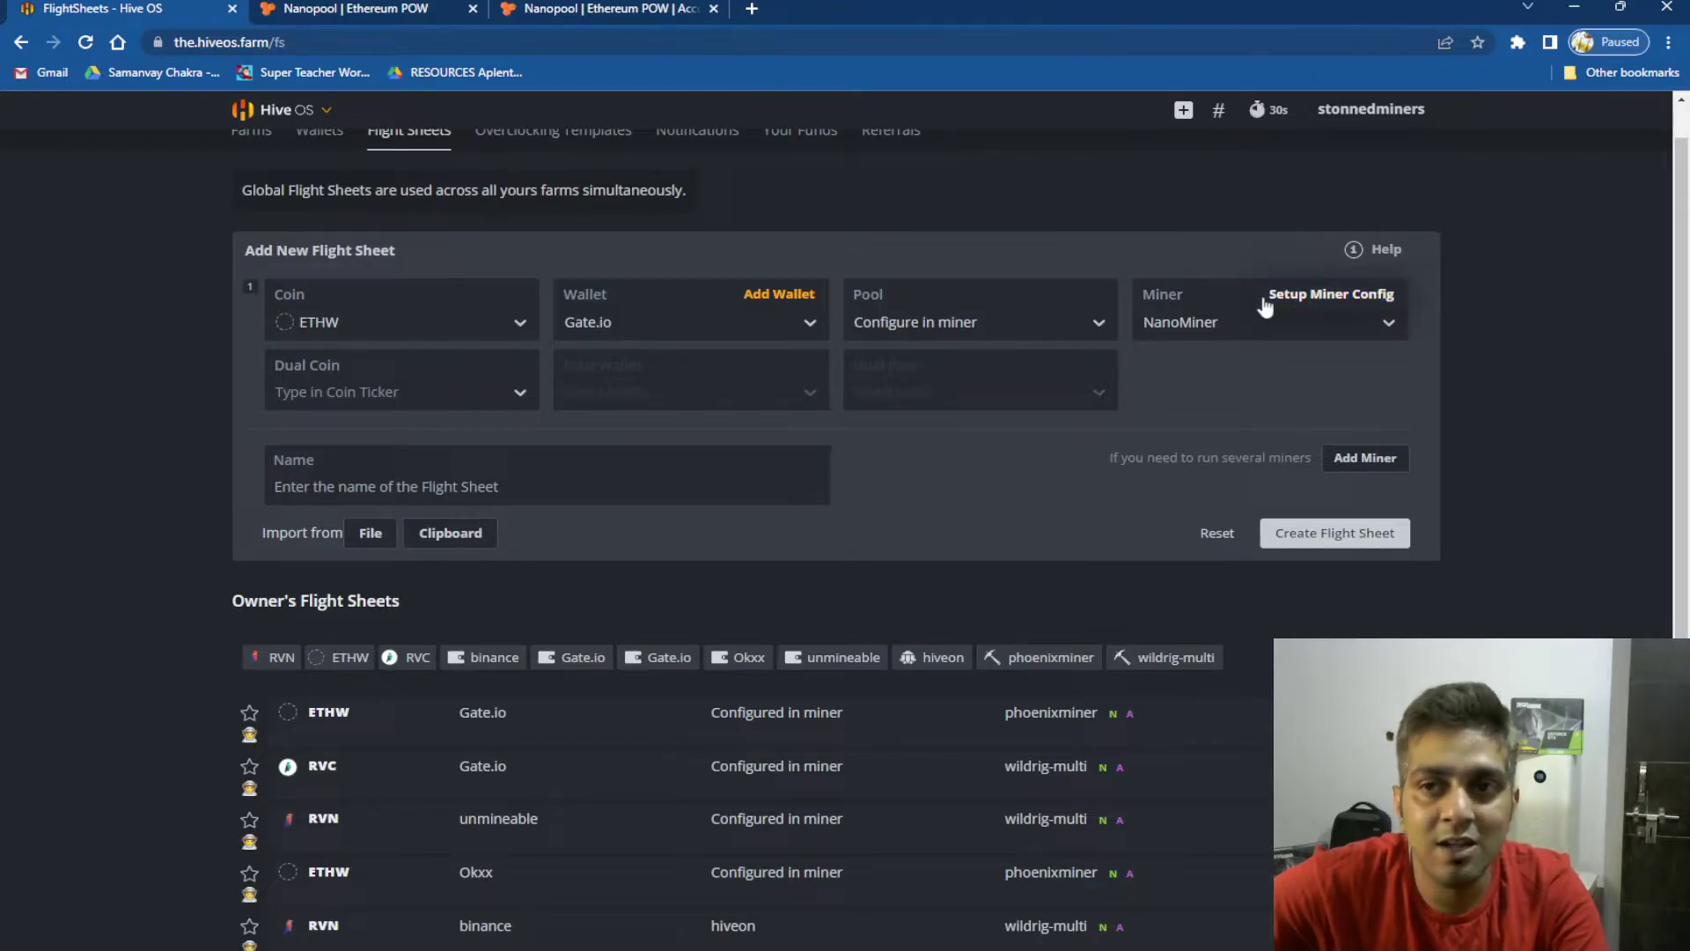
# Open the NanoMiner configuration and fill the wallet and worker template with the %WAL%.%WORKER_NAME% example
pyautogui.click(1311, 301)
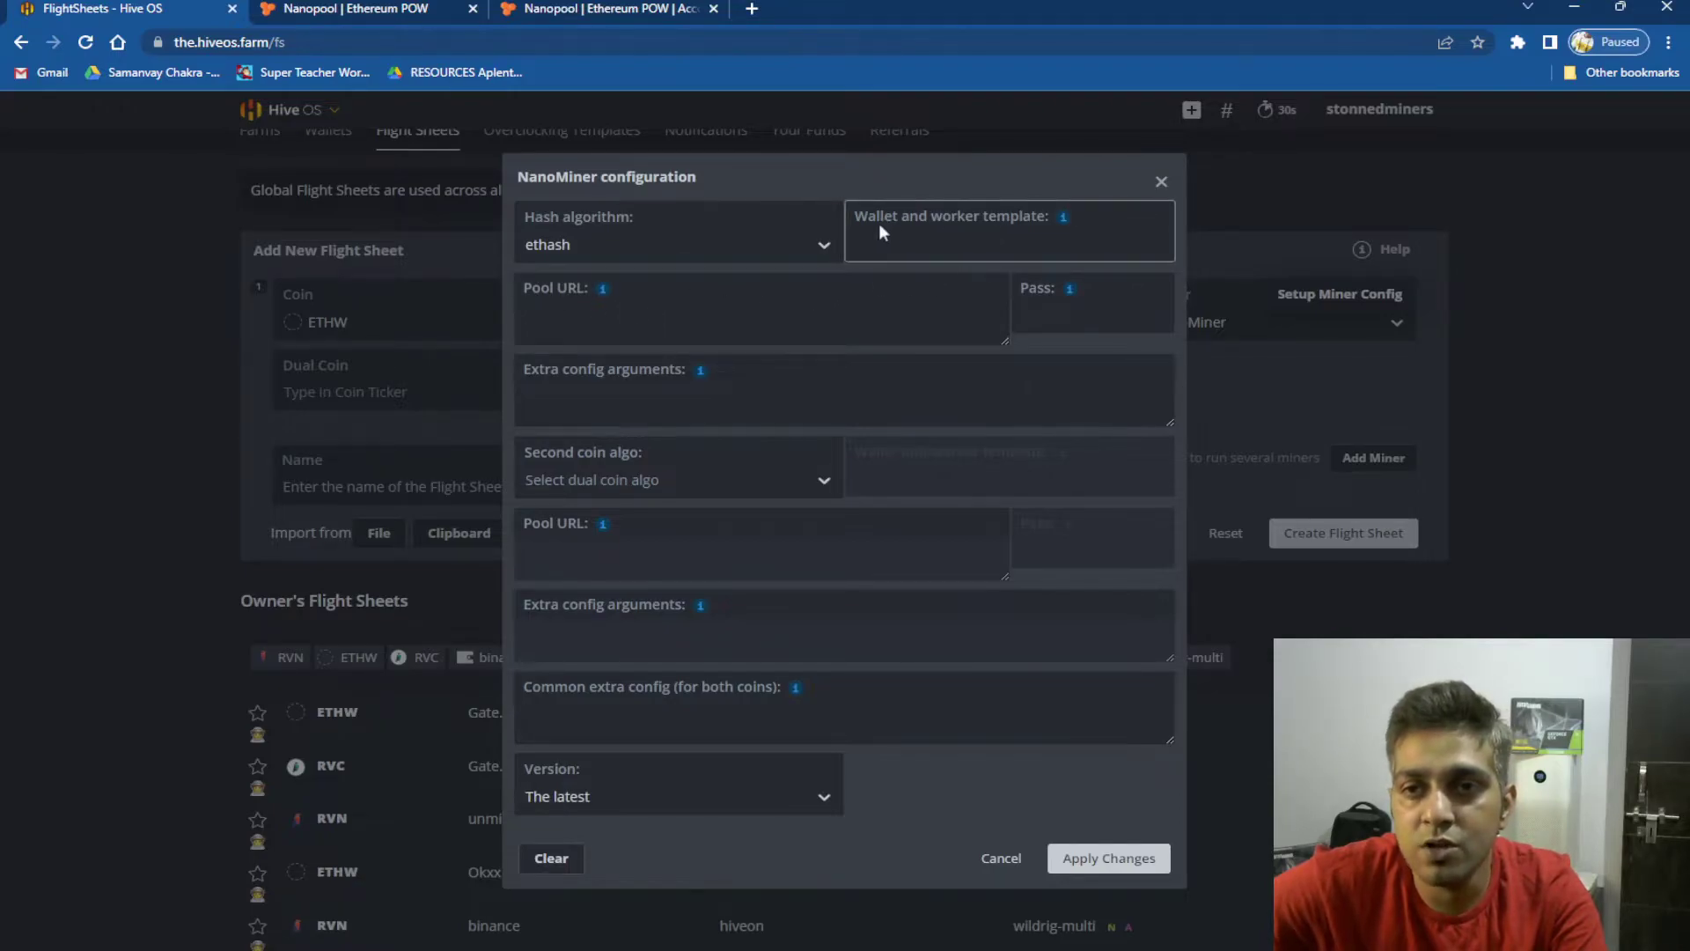
pyautogui.moveTo(861, 220); pyautogui.dragTo(1030, 230)
pyautogui.click(1064, 220)
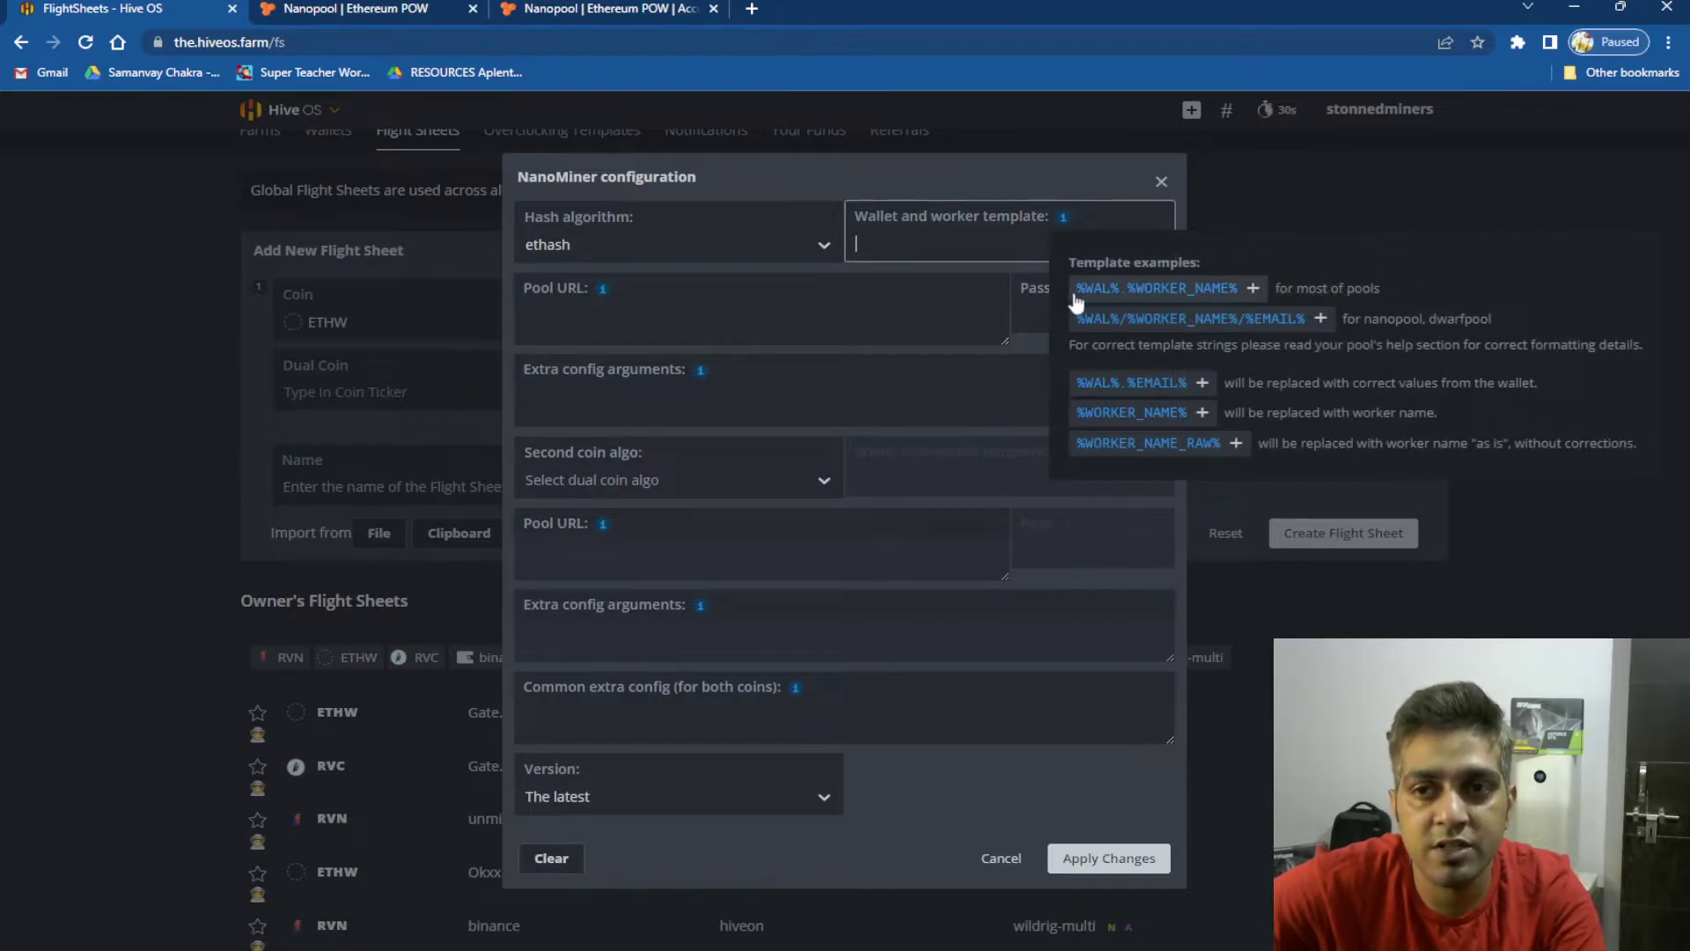
pyautogui.moveTo(1071, 299); pyautogui.dragTo(1247, 299)
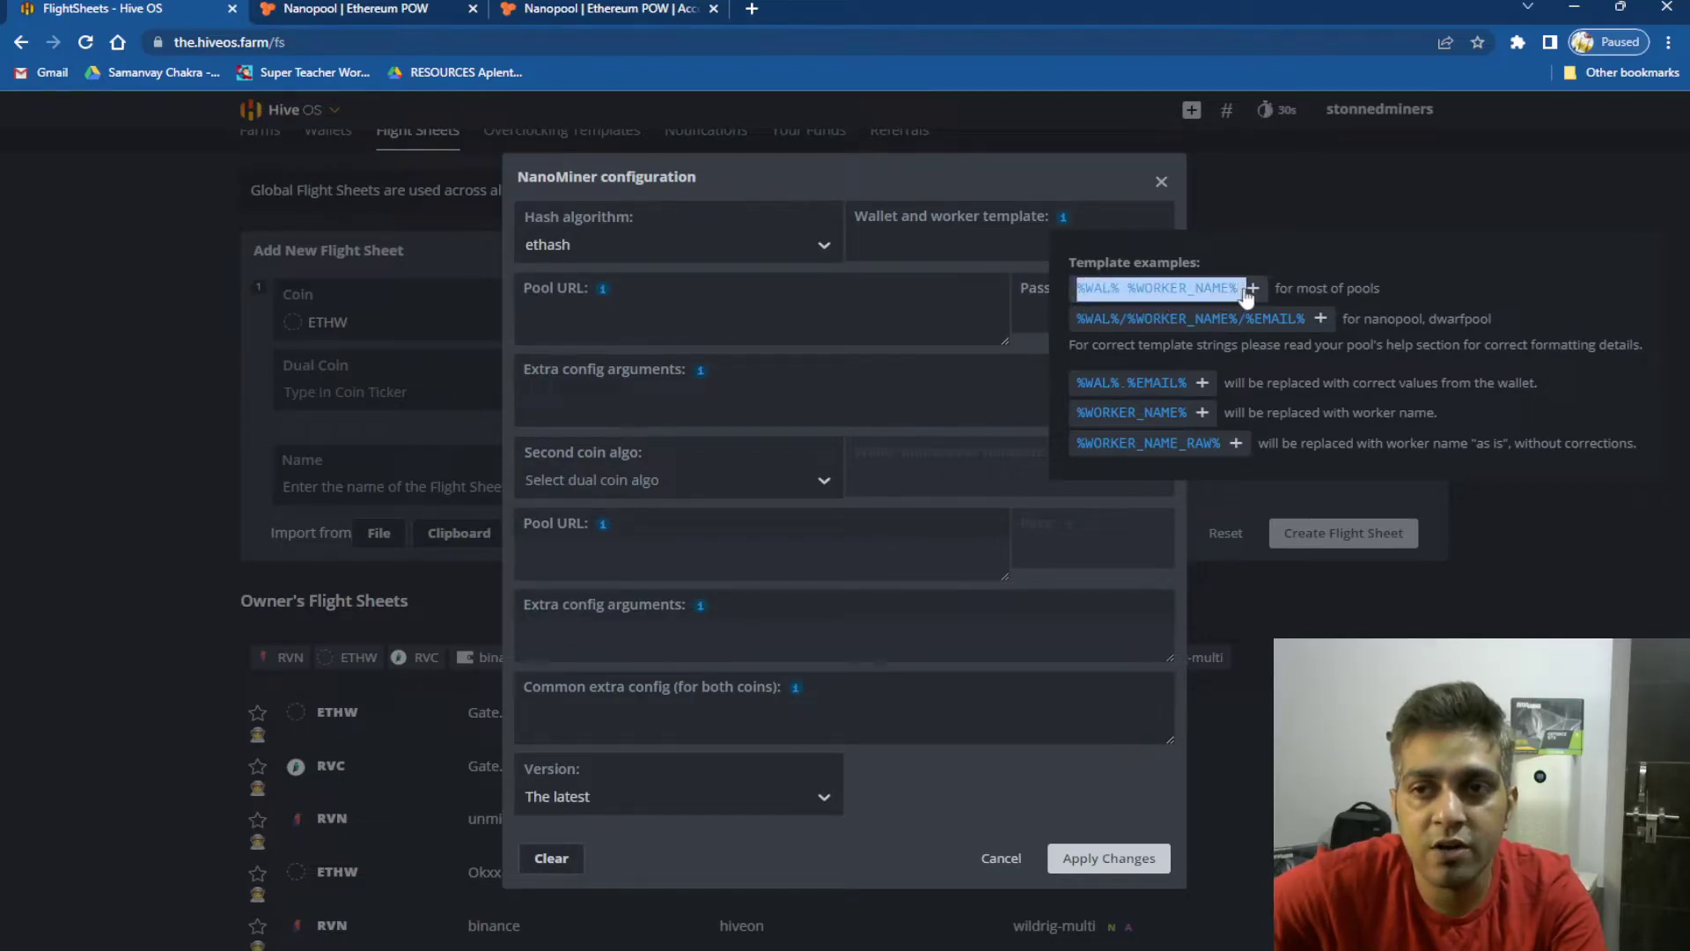
pyautogui.click(1251, 290)
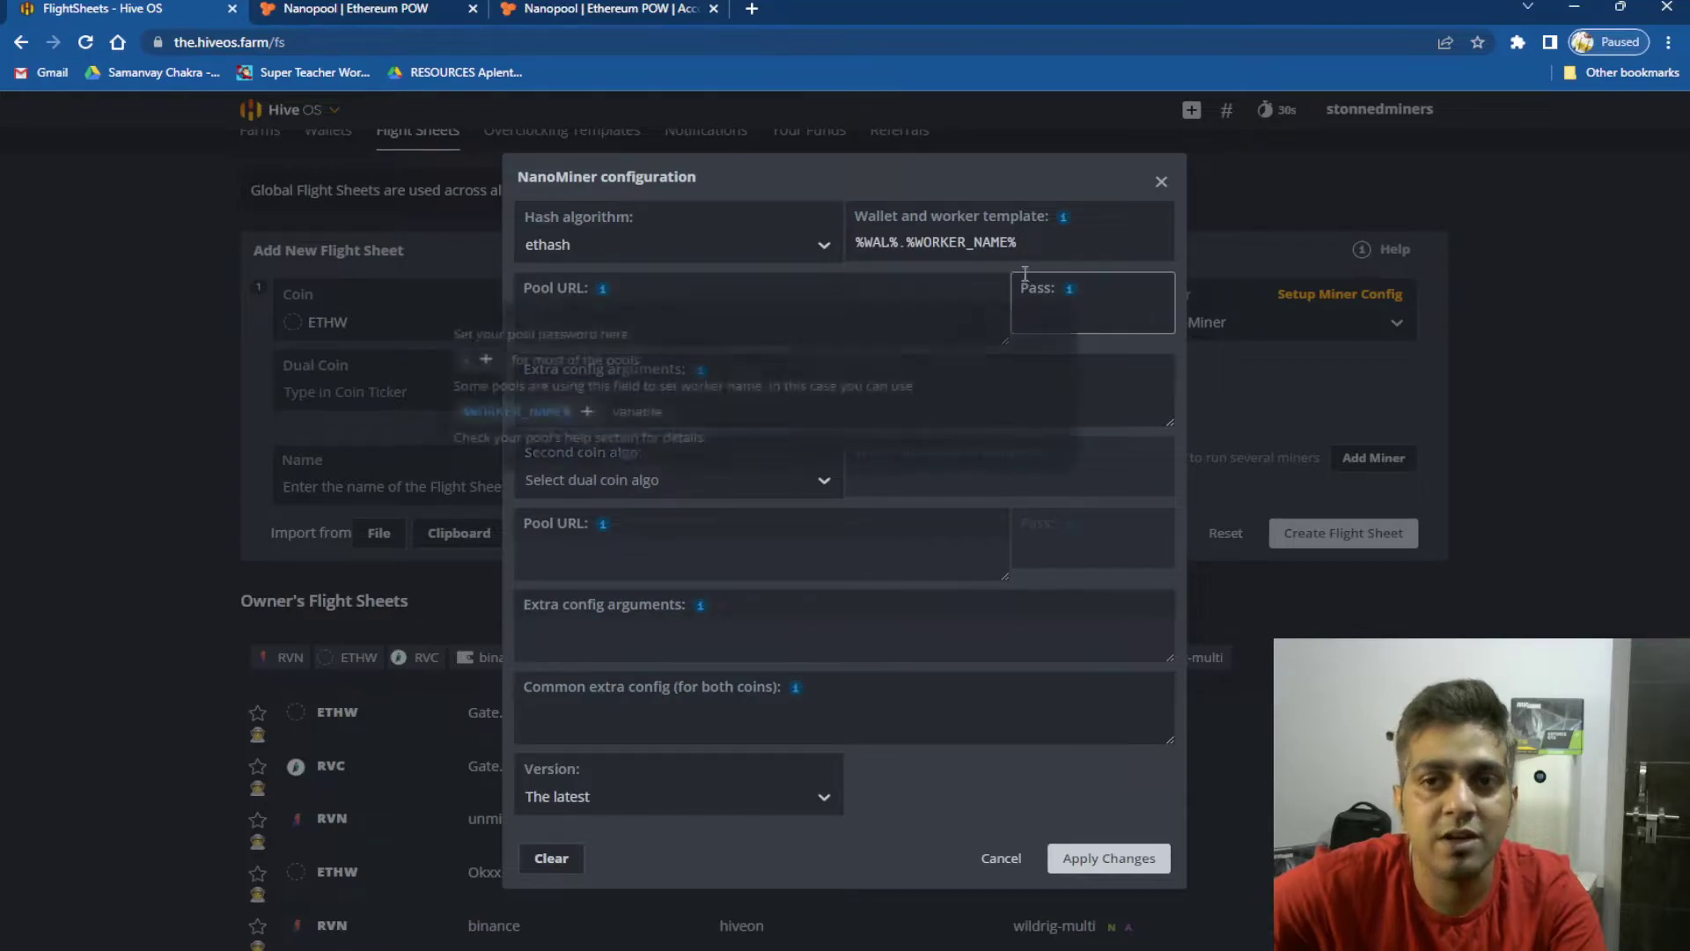
pyautogui.click(1044, 242)
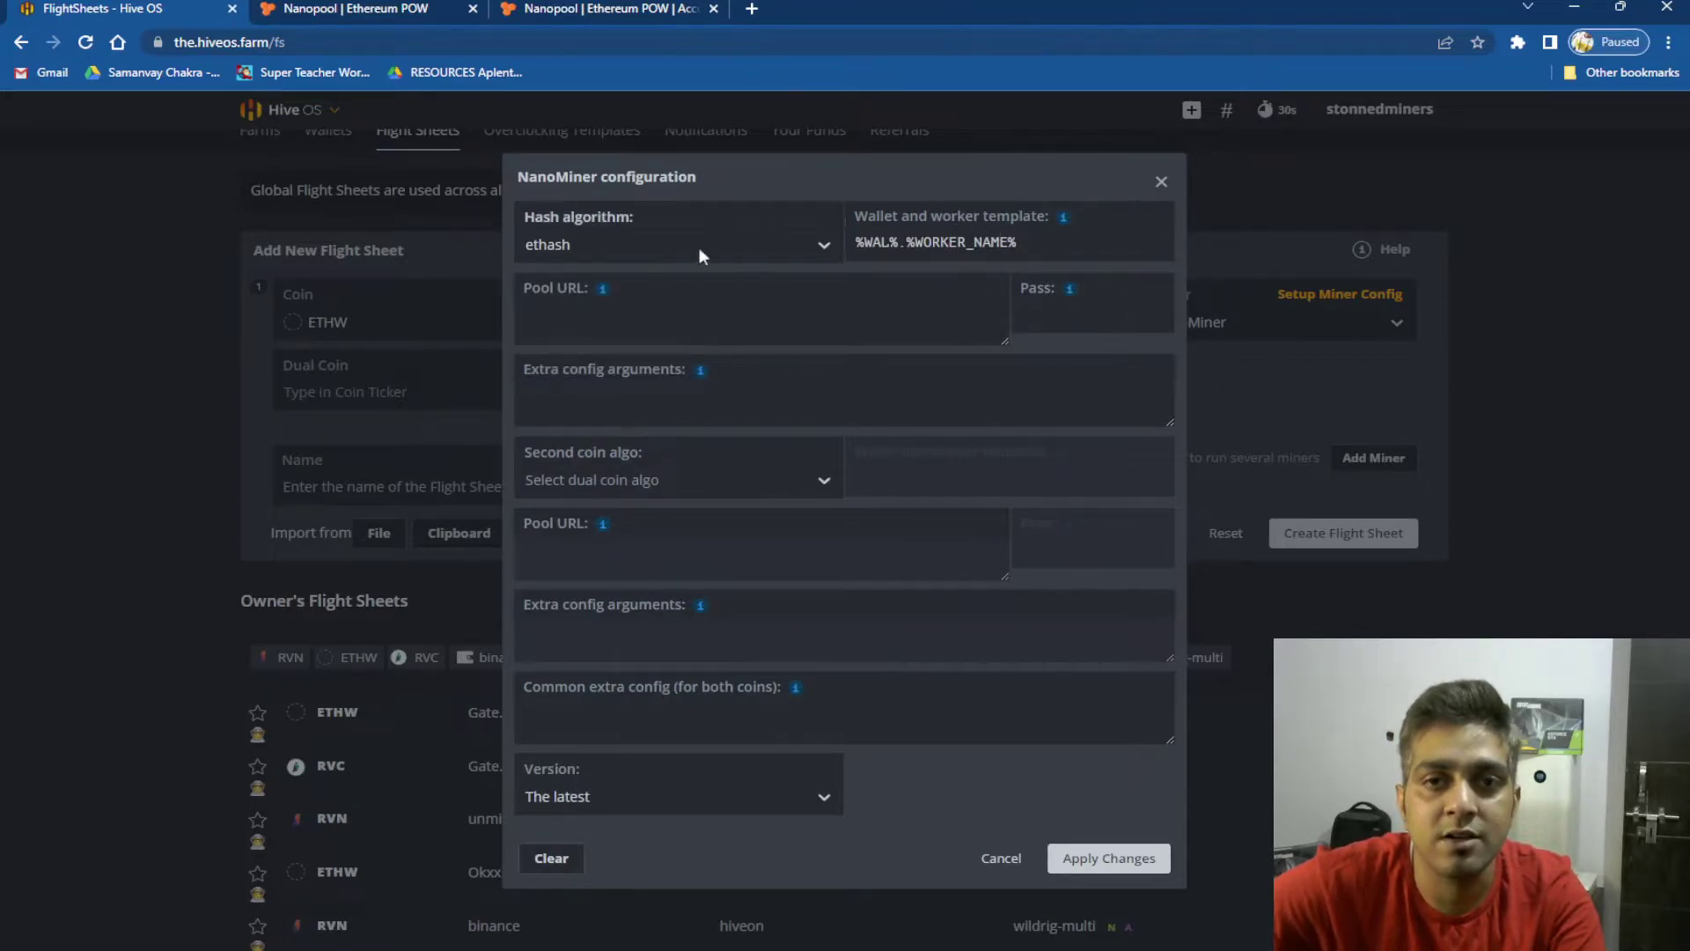
# Set the NanoMiner pool URL to ethw-asia1.nanopool.org:15555, taking the Asia host and stratum port from Nanopool's connection settings
pyautogui.moveTo(528, 291); pyautogui.dragTo(590, 287)
pyautogui.click(700, 308)
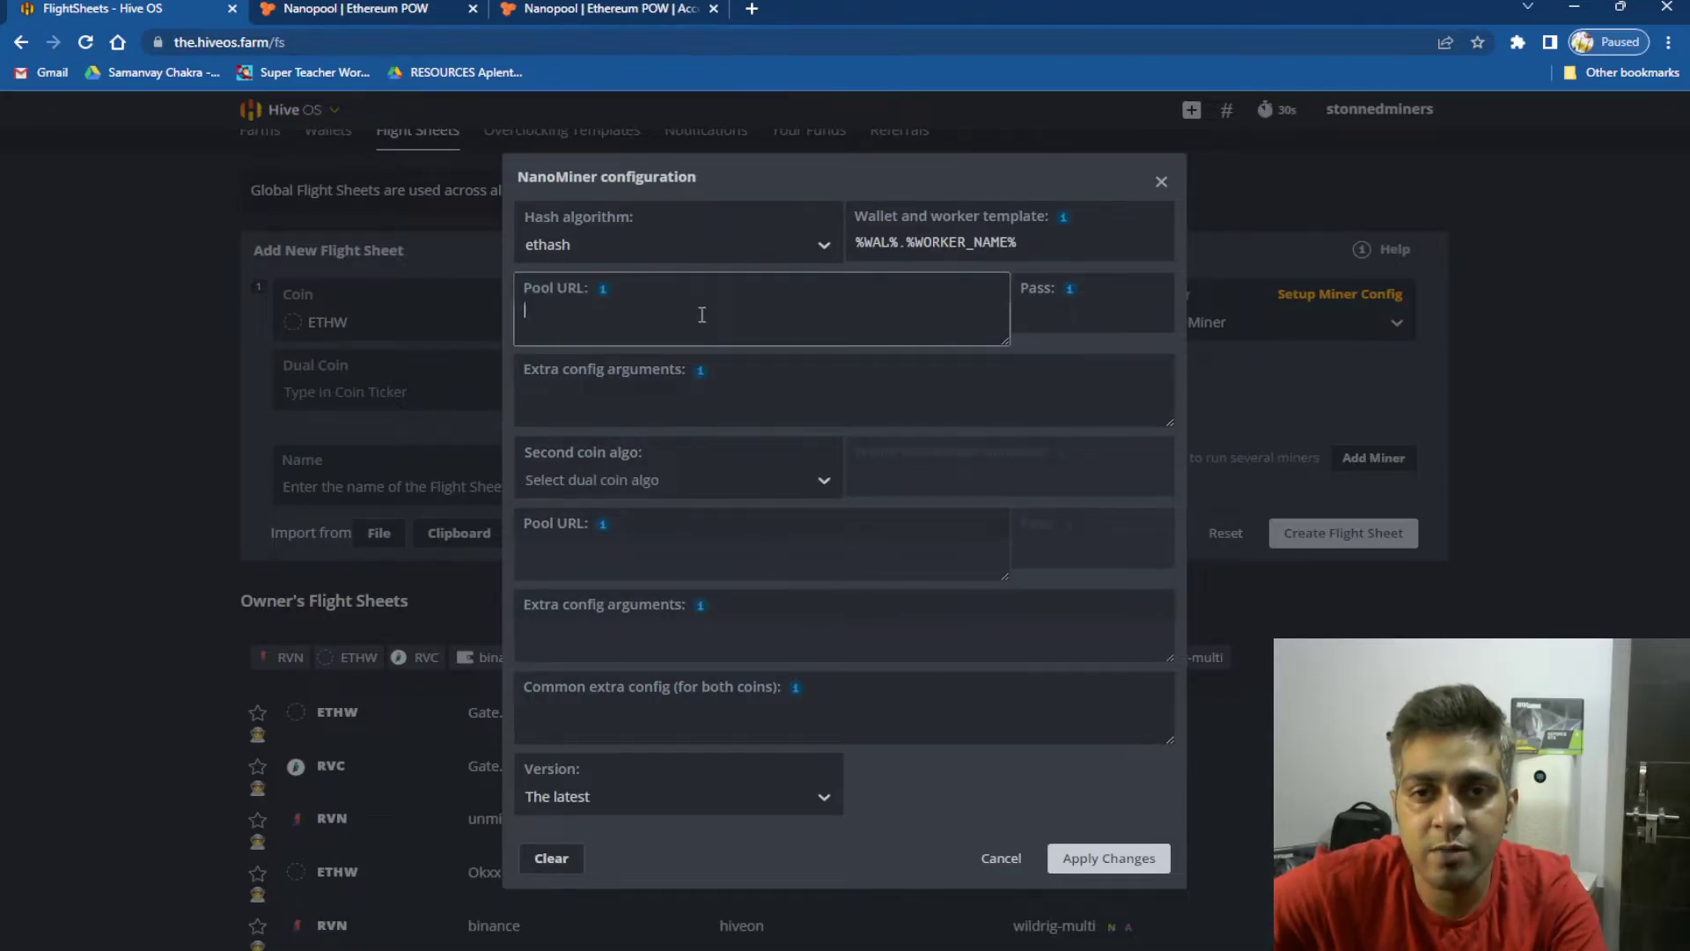
pyautogui.click(338, 7)
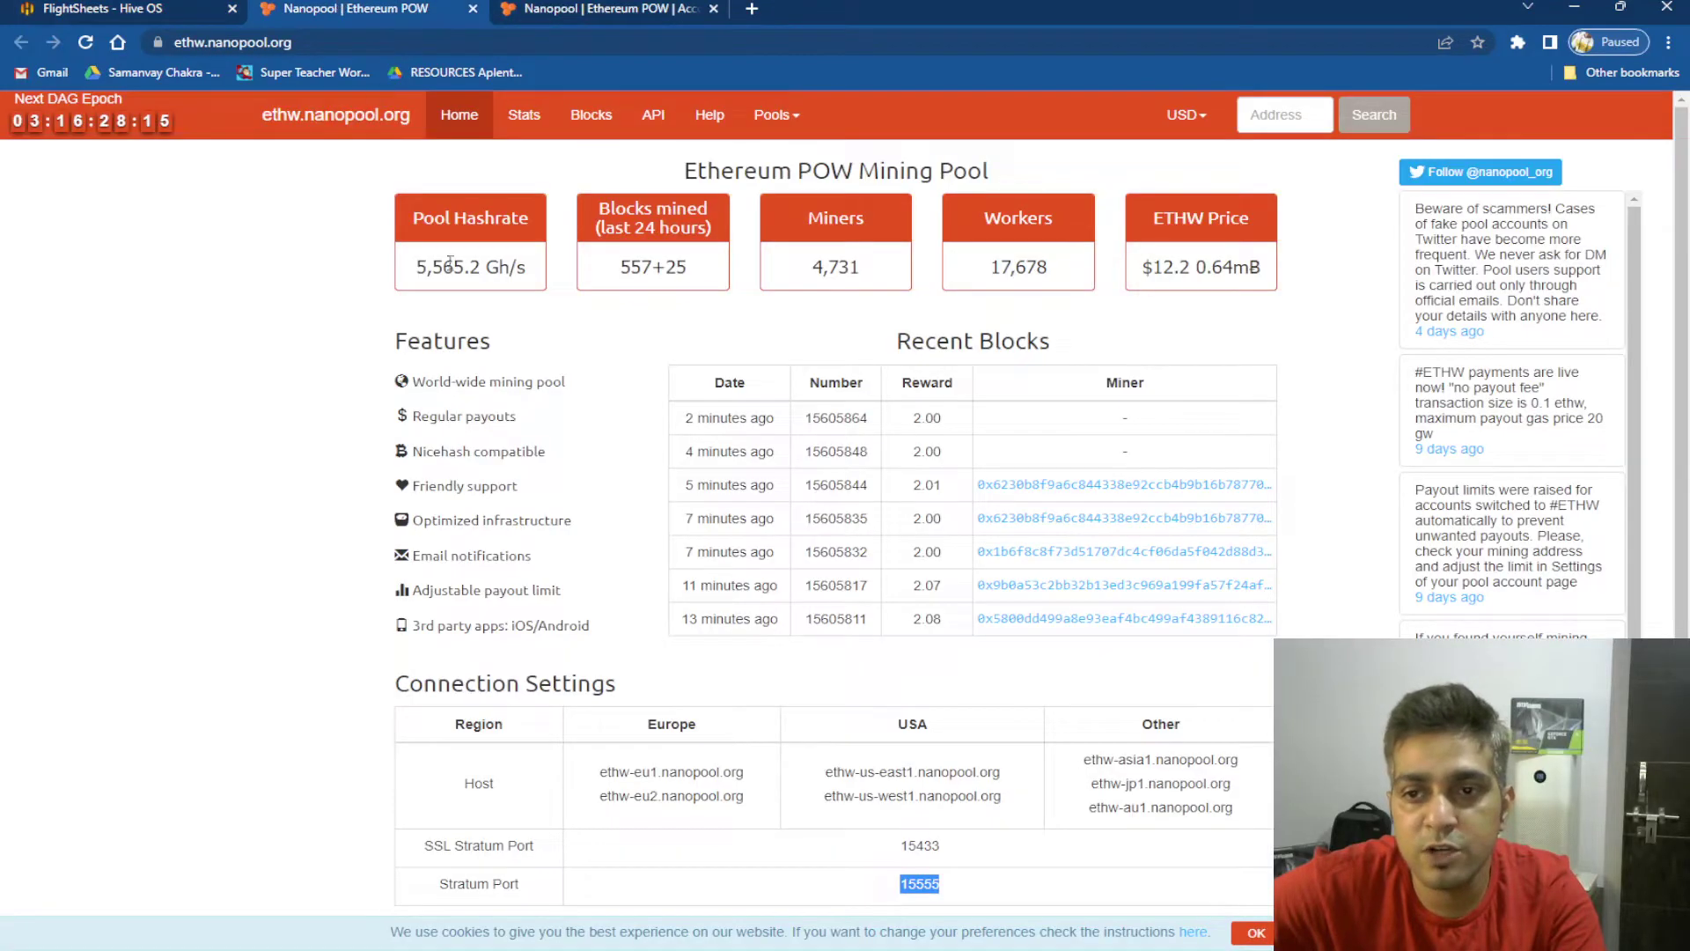
pyautogui.moveTo(1086, 759); pyautogui.dragTo(1236, 759)
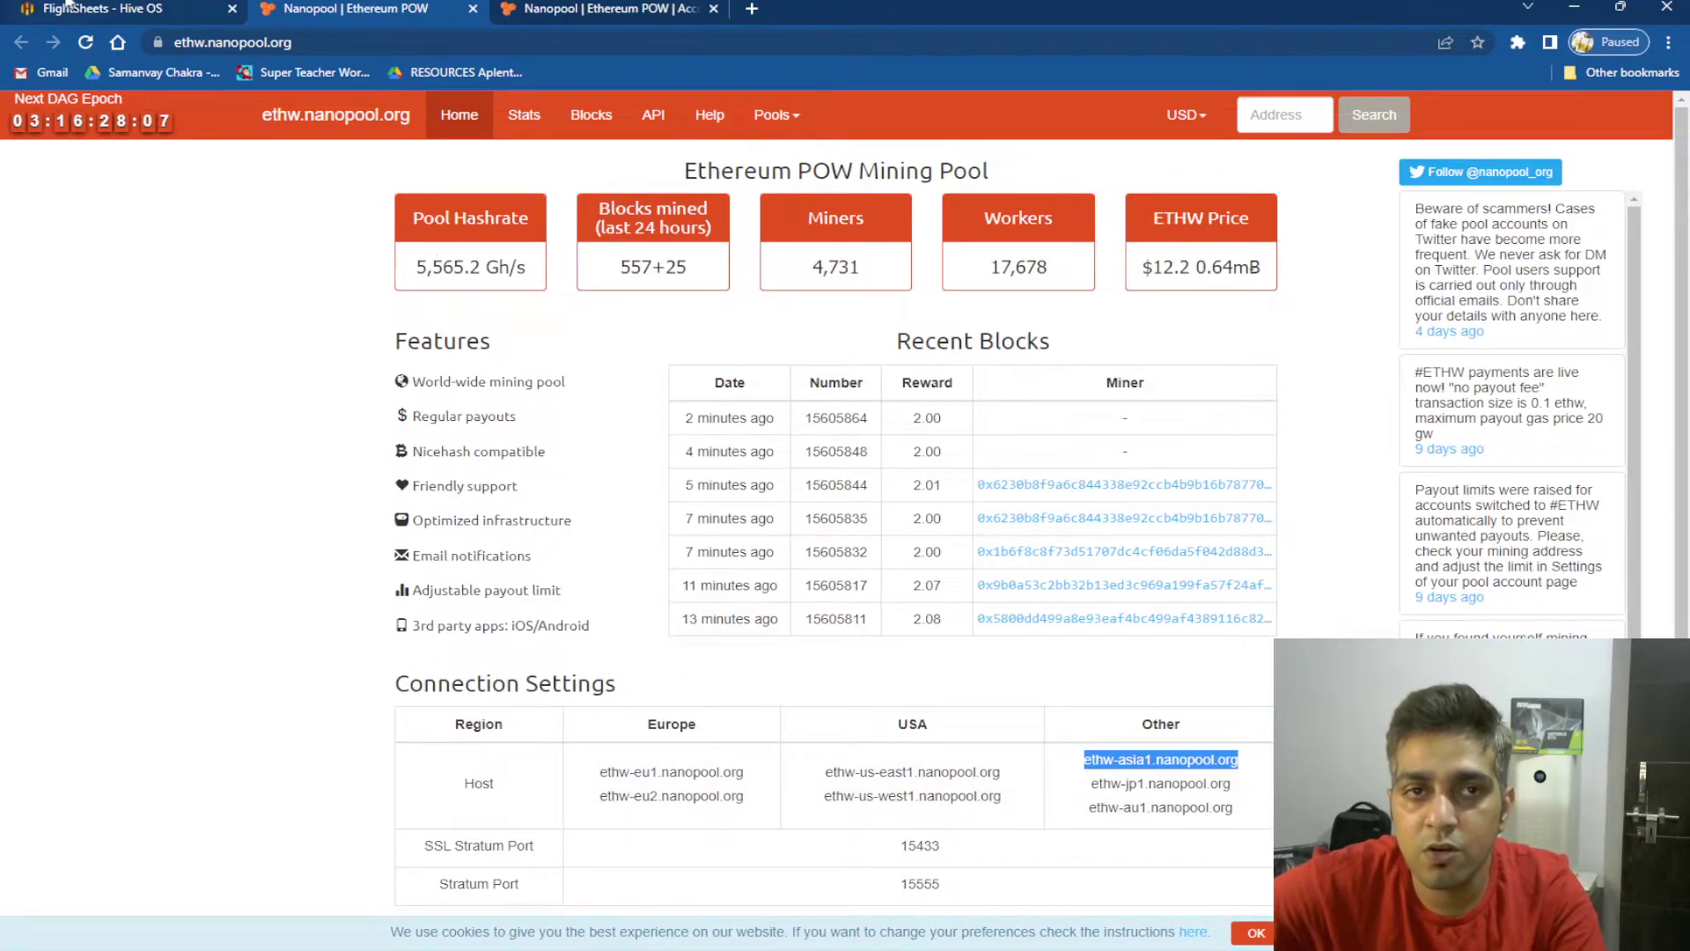
pyautogui.click(102, 7)
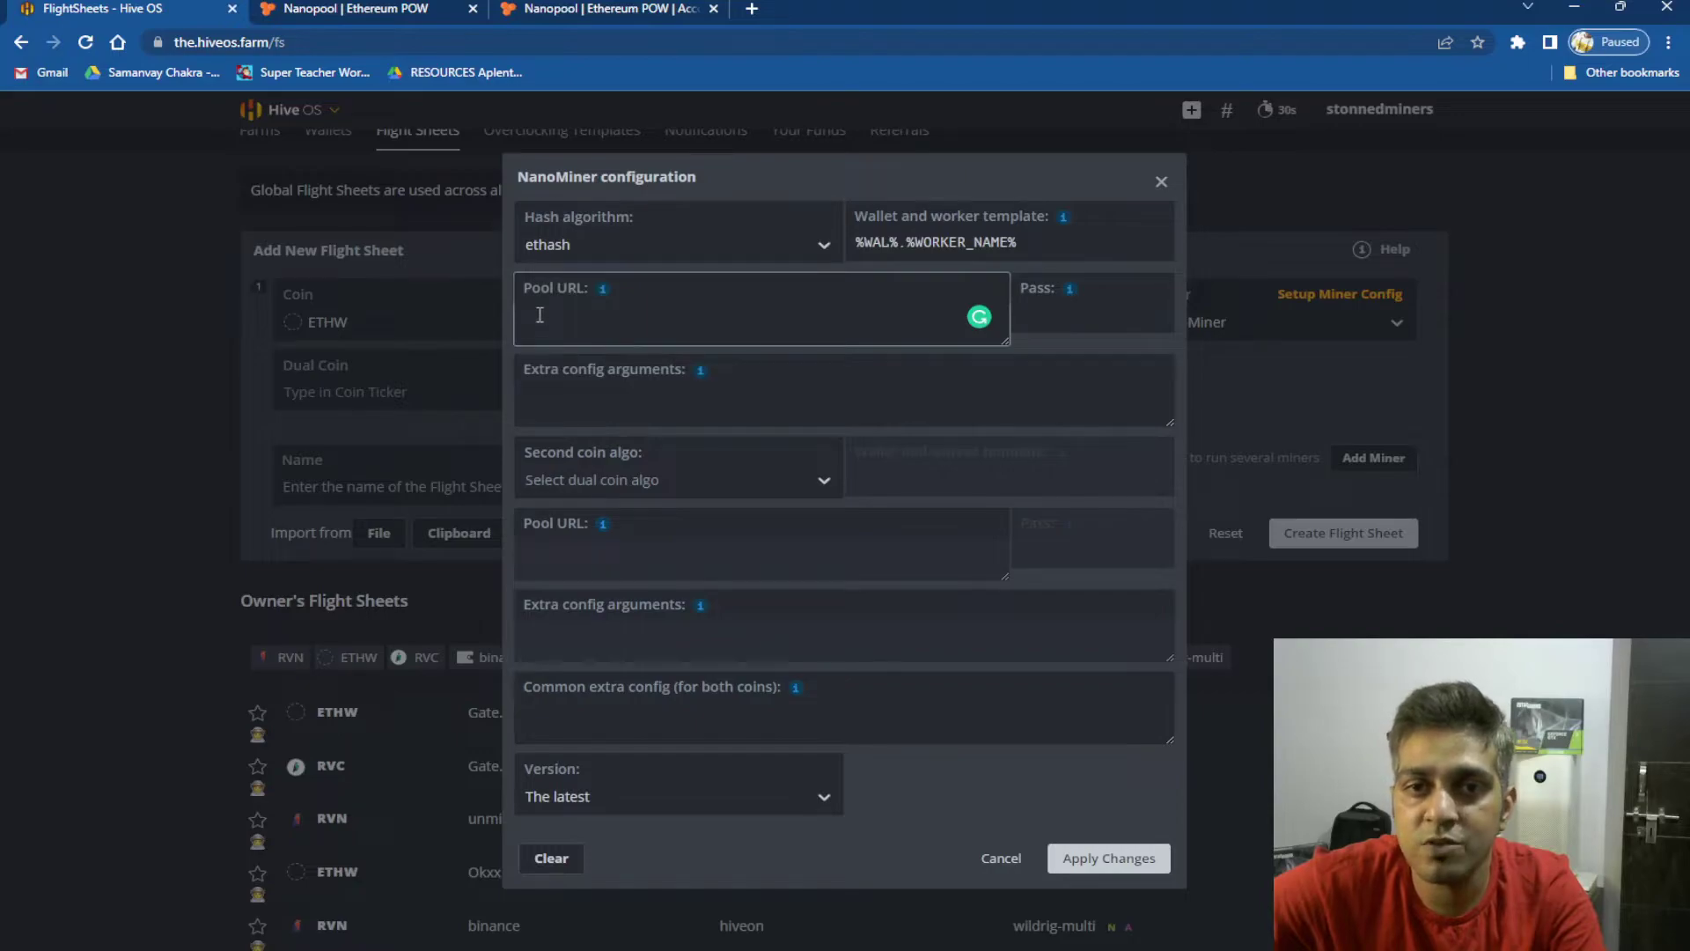
pyautogui.write('ethw-asia1.nanopool.org')
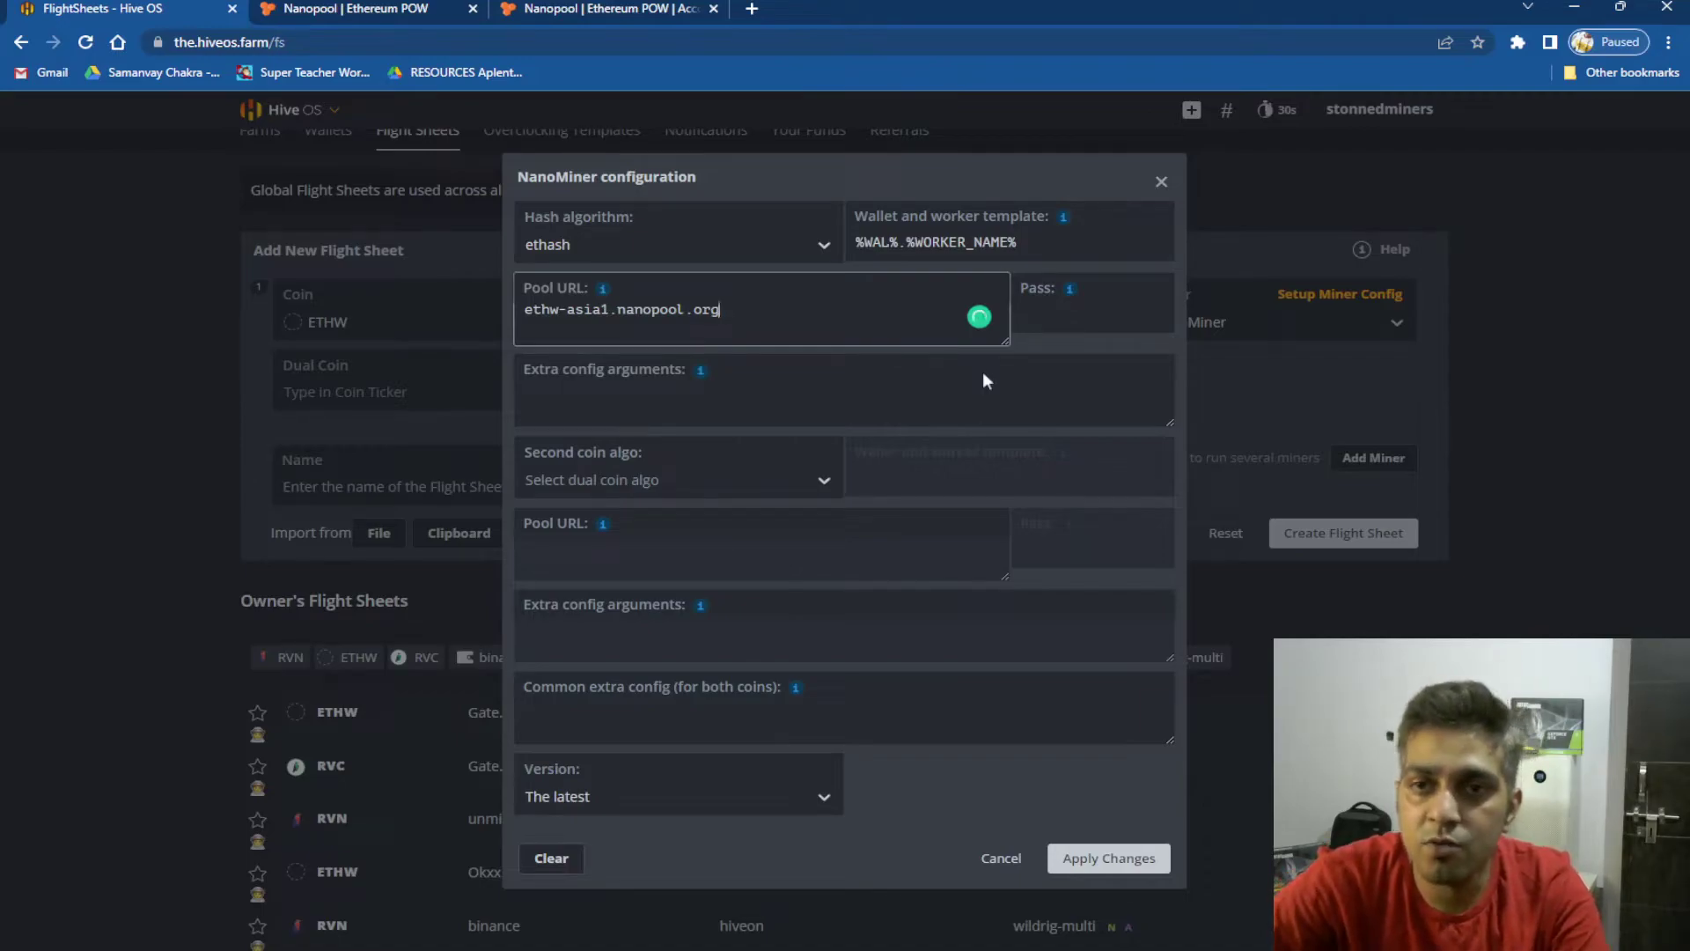
pyautogui.write(':')
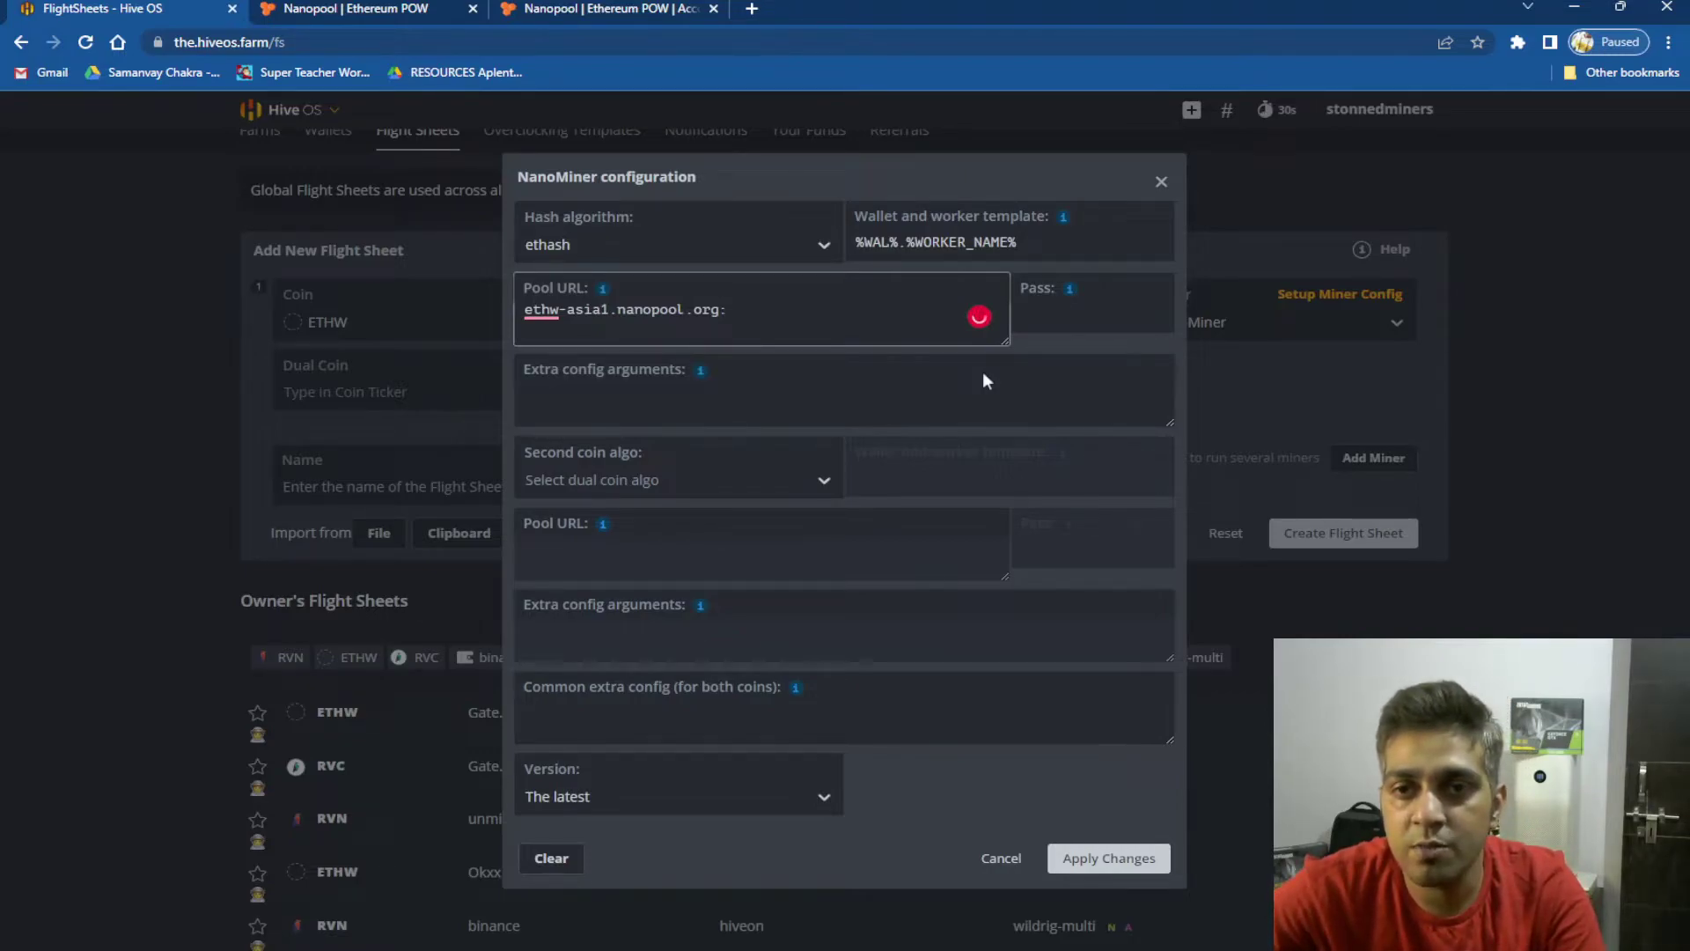
pyautogui.write('15555')
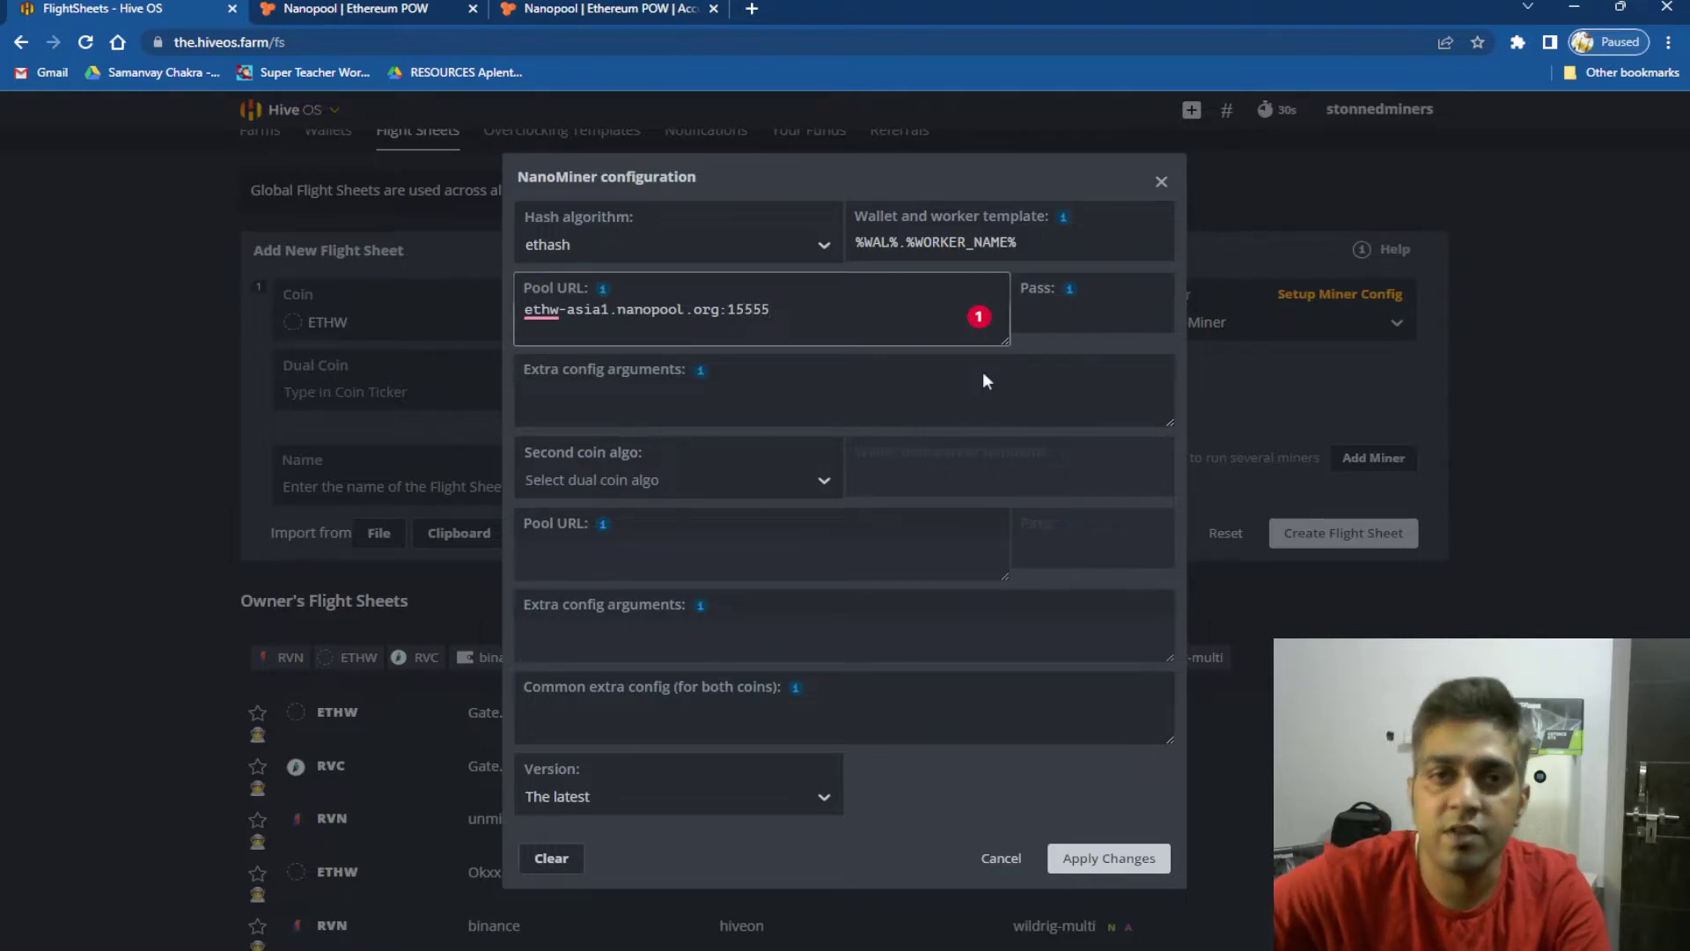
pyautogui.click(387, 9)
pyautogui.moveTo(995, 893); pyautogui.dragTo(882, 898)
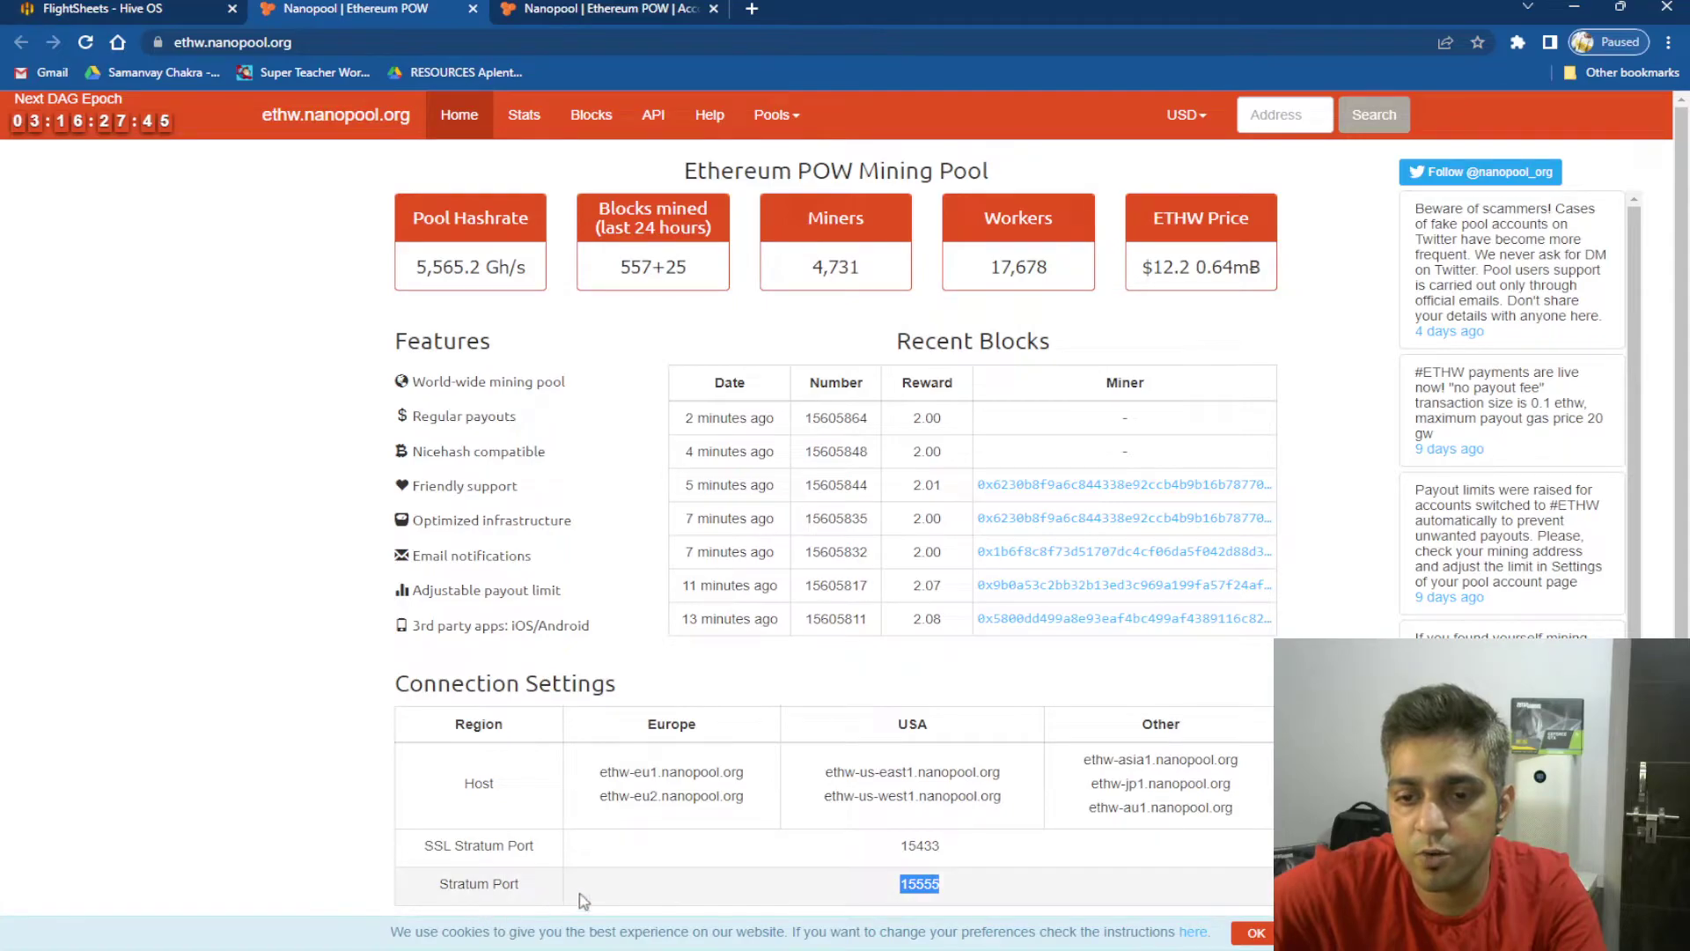
pyautogui.click(119, 9)
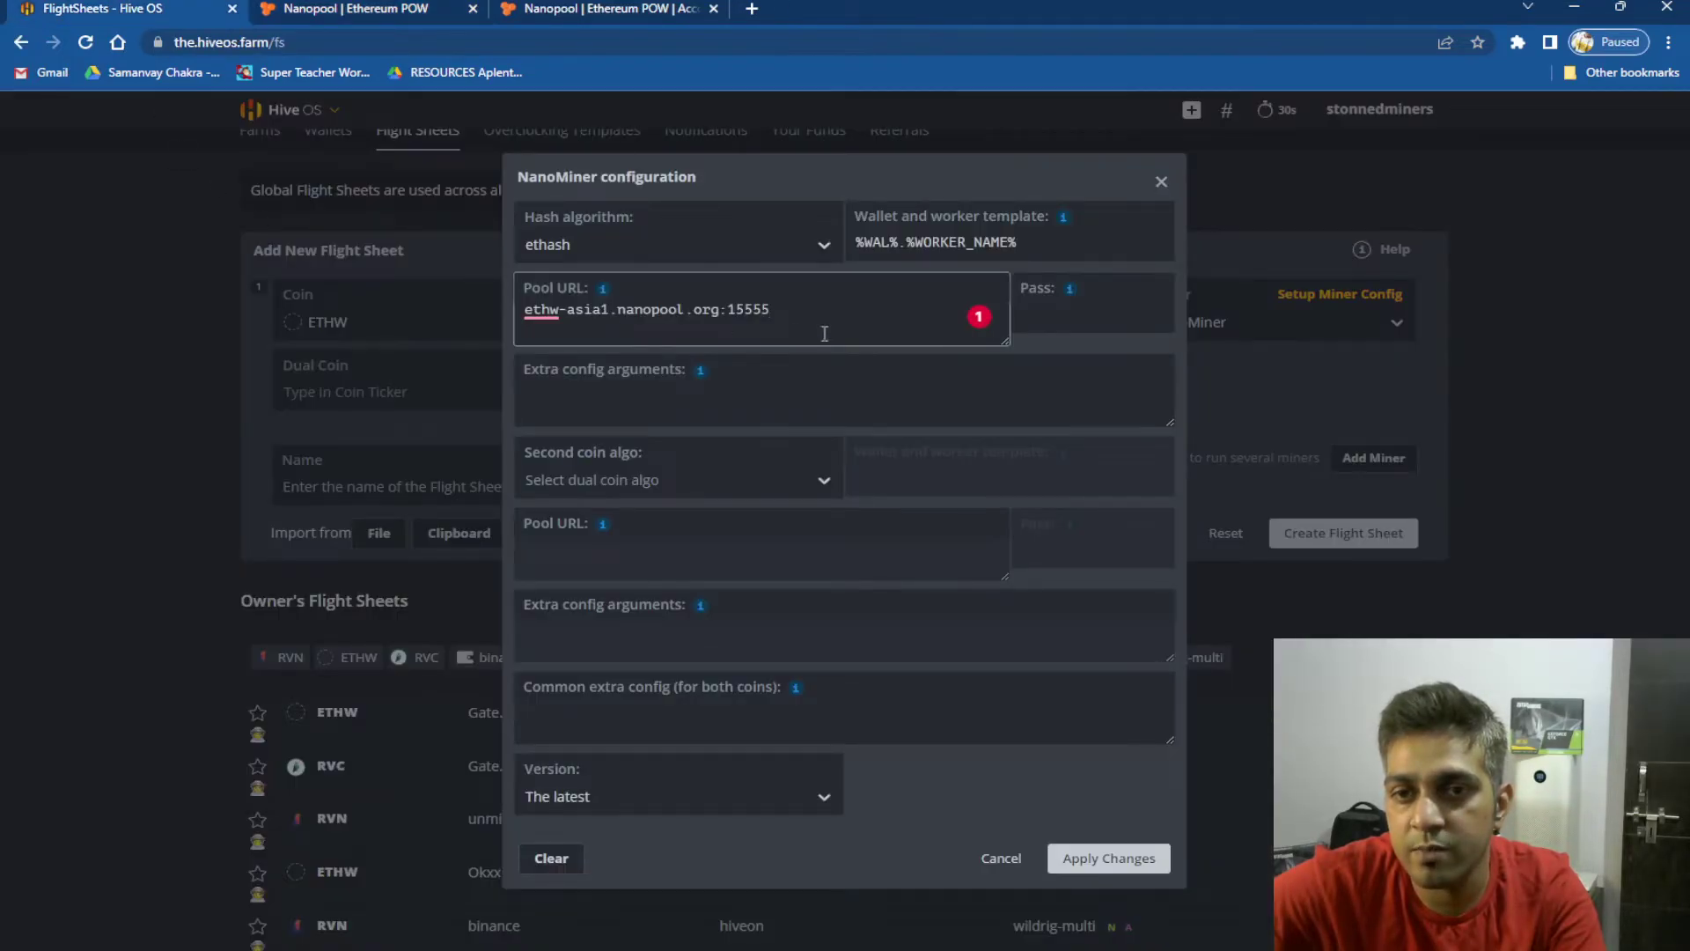
# Leave the pass field empty and close the NanoMiner configuration without applying its changes
pyautogui.click(1113, 310)
pyautogui.write('g')
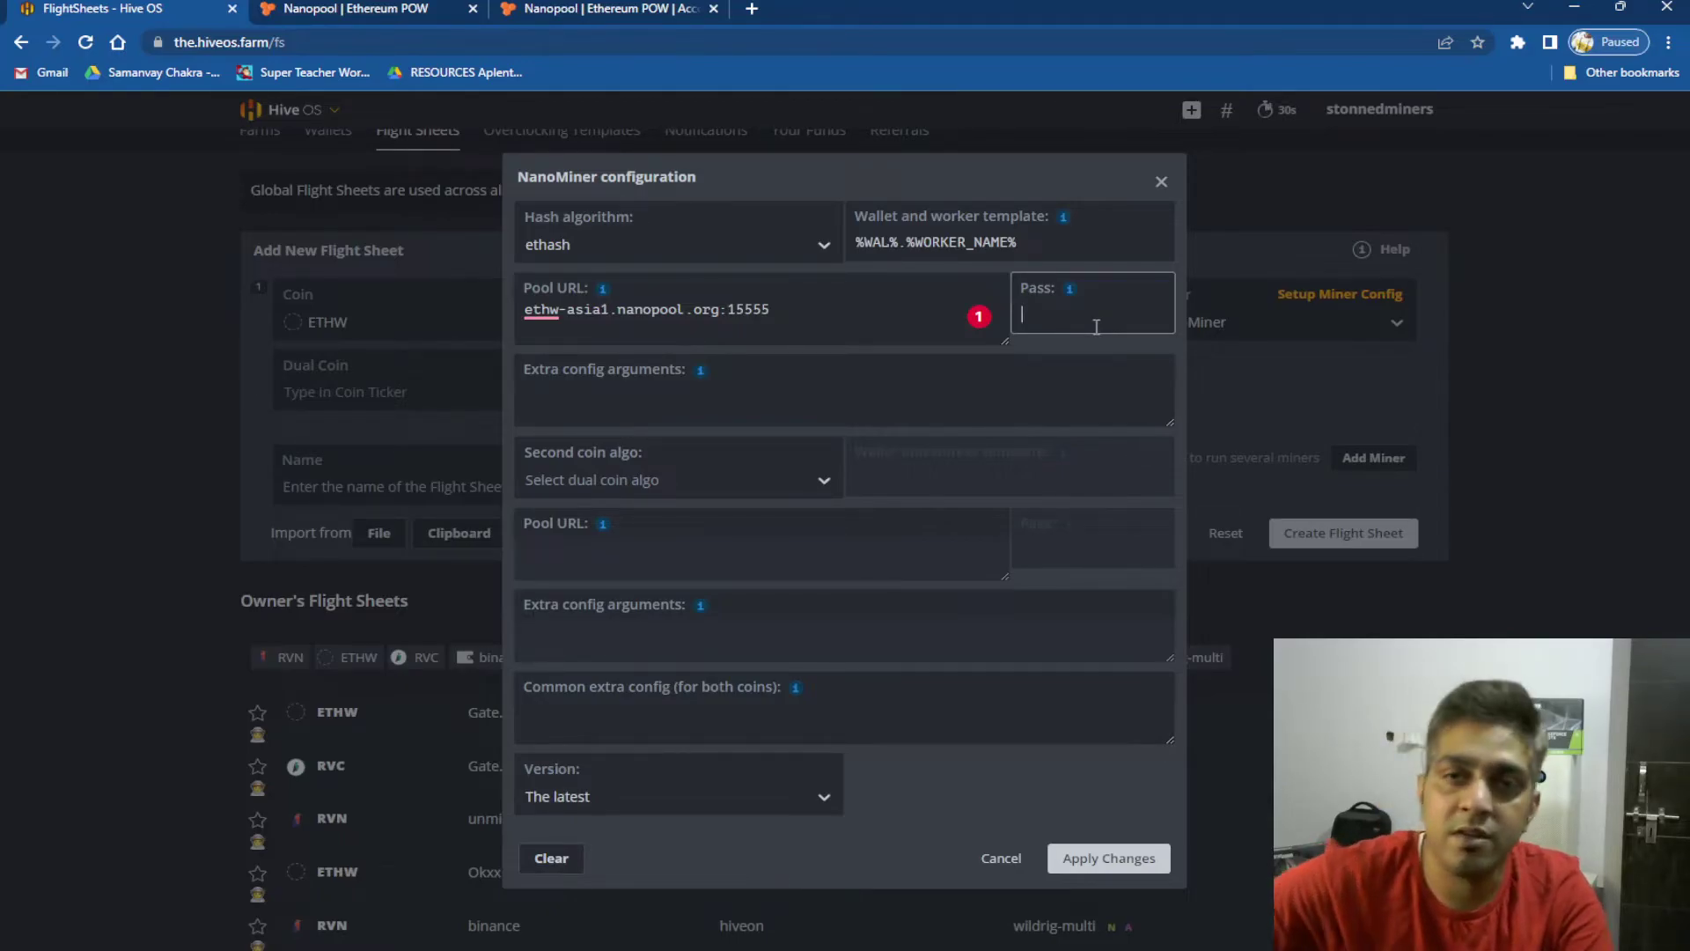
pyautogui.click(412, 7)
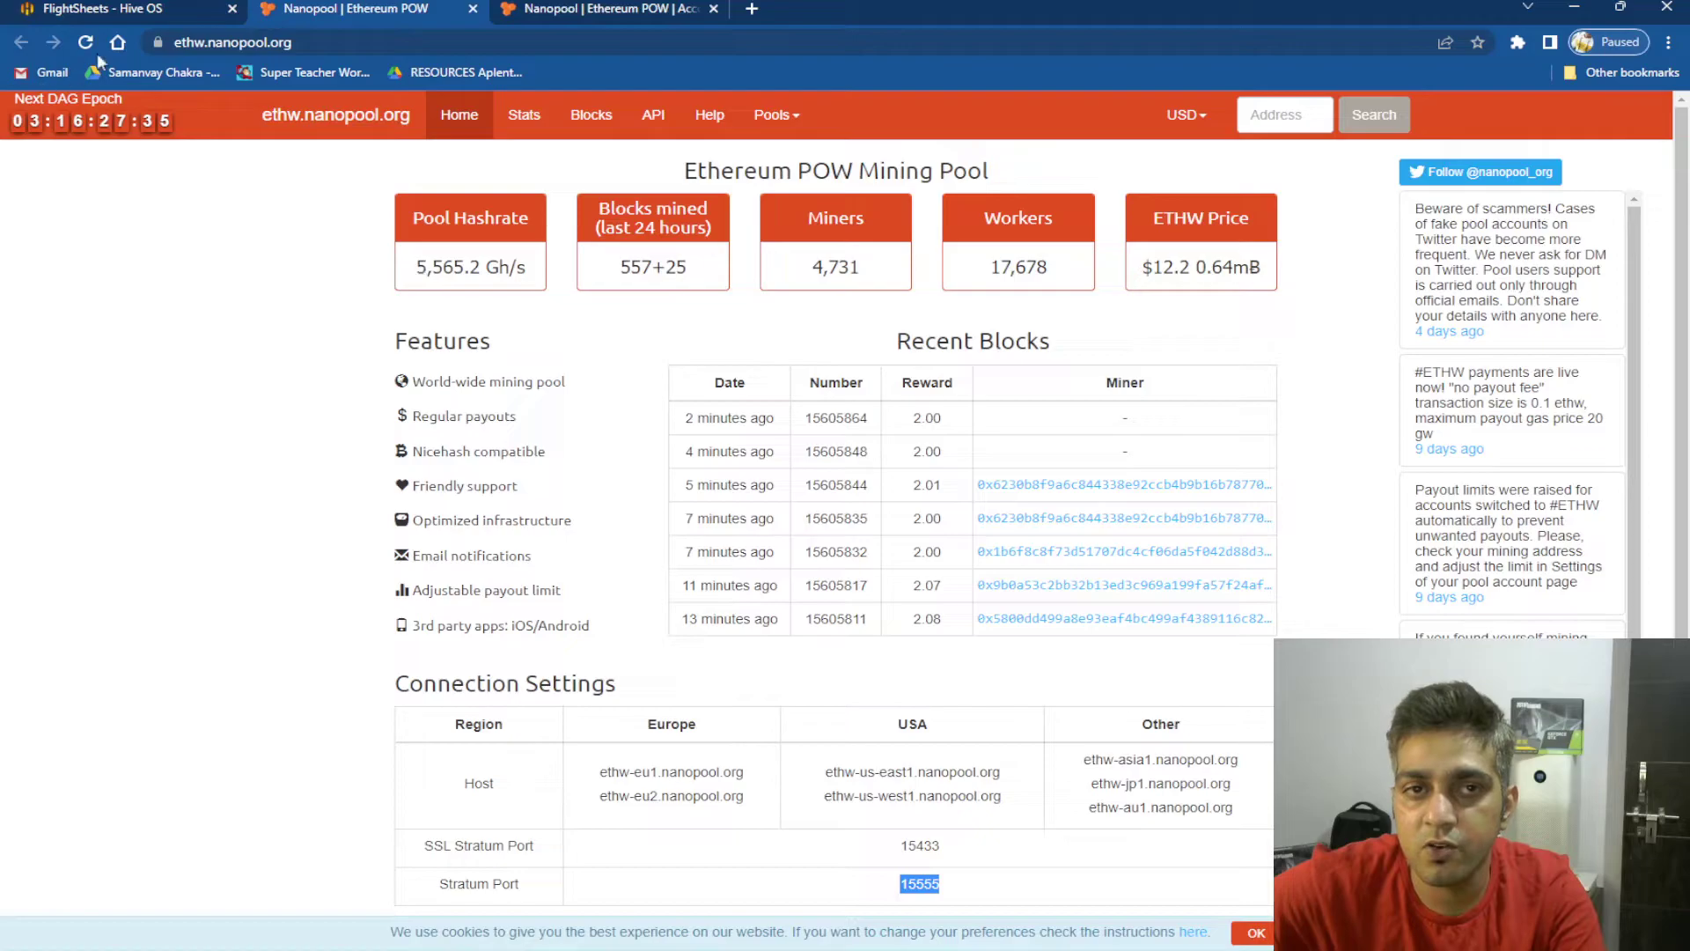
pyautogui.click(181, 10)
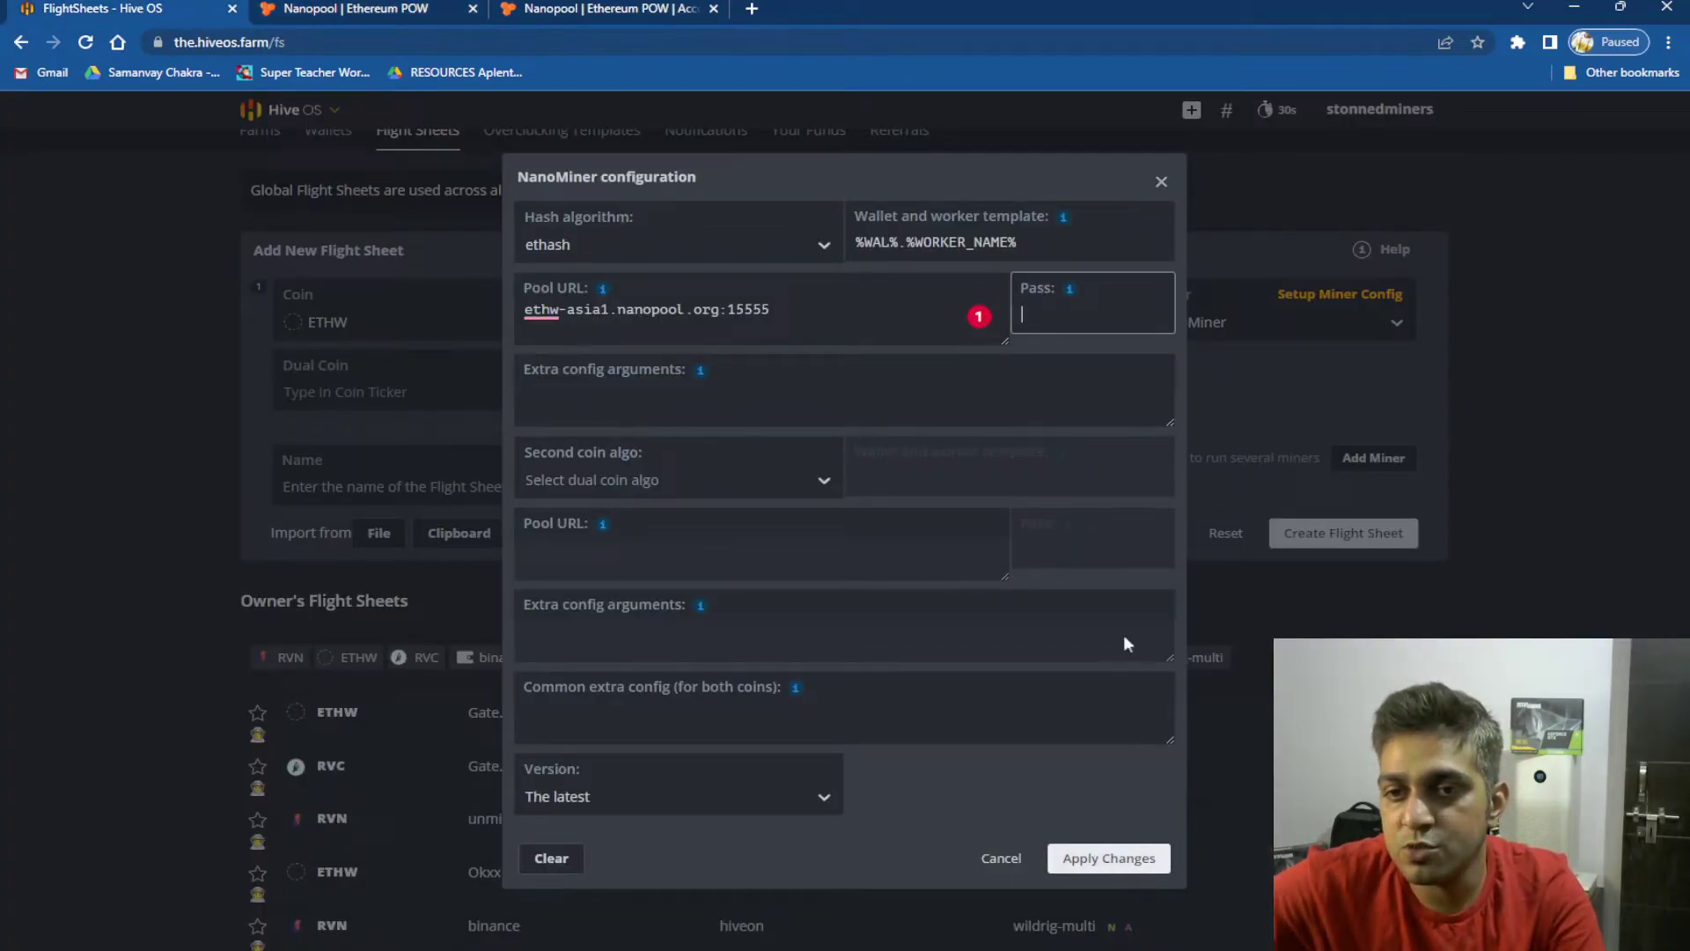
pyautogui.click(1161, 181)
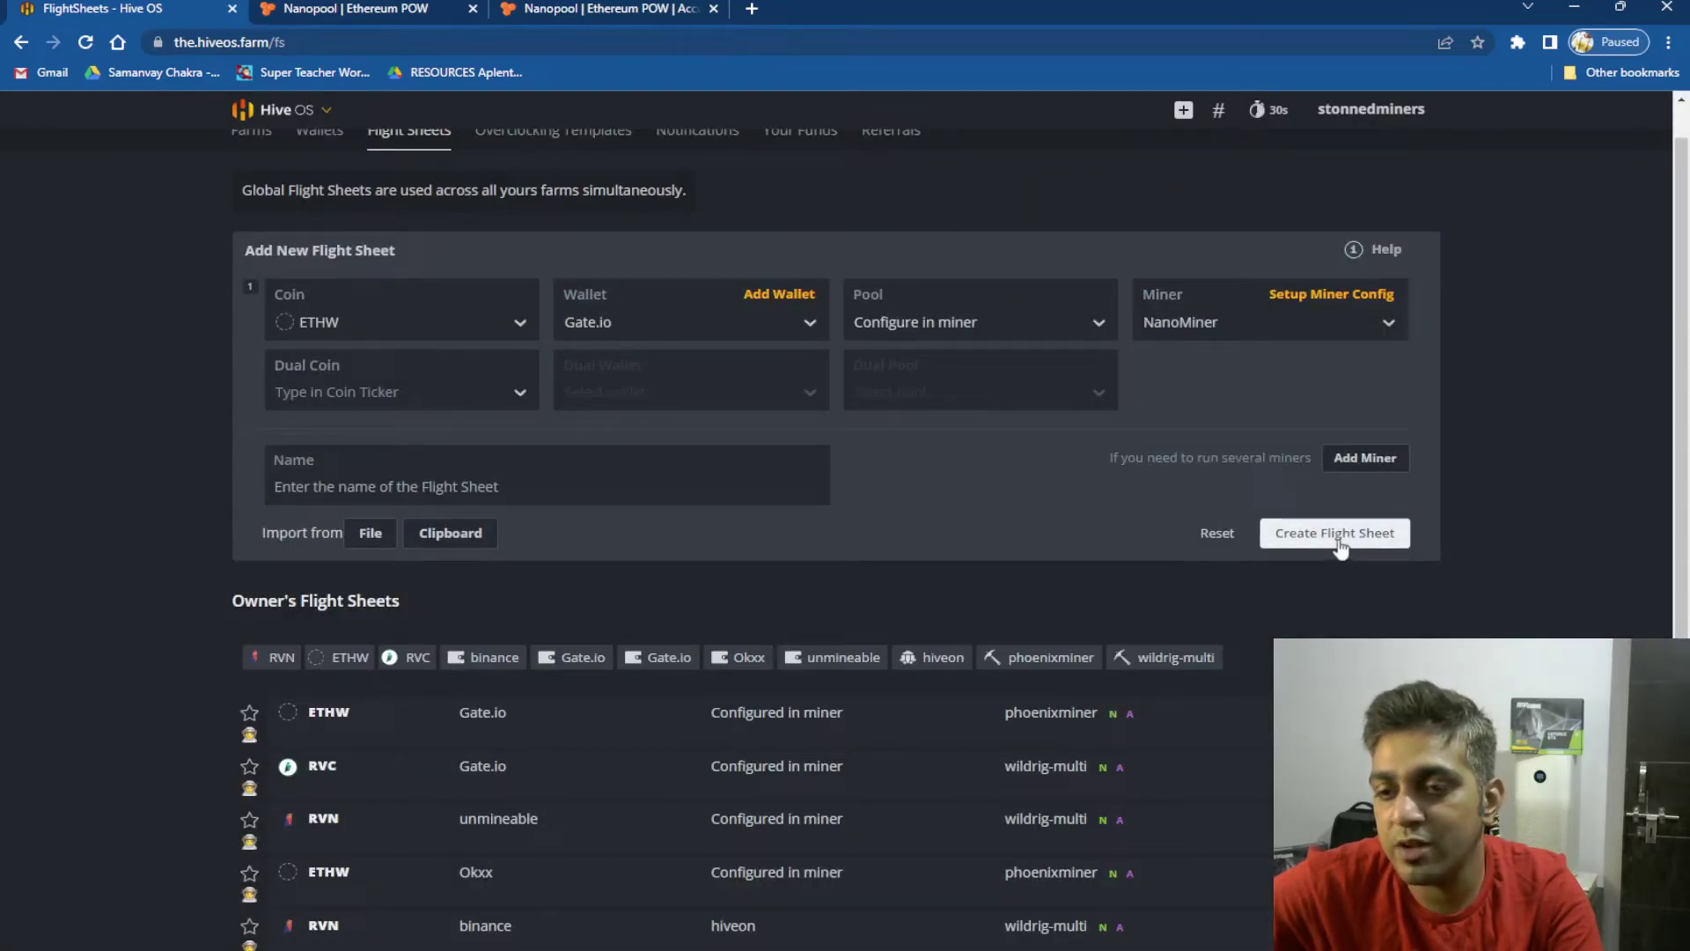
# Examine the pool, wallet and miner details of the existing ETHW flight sheet that uses Gate.io and phoenixminer
pyautogui.moveTo(1197, 737)
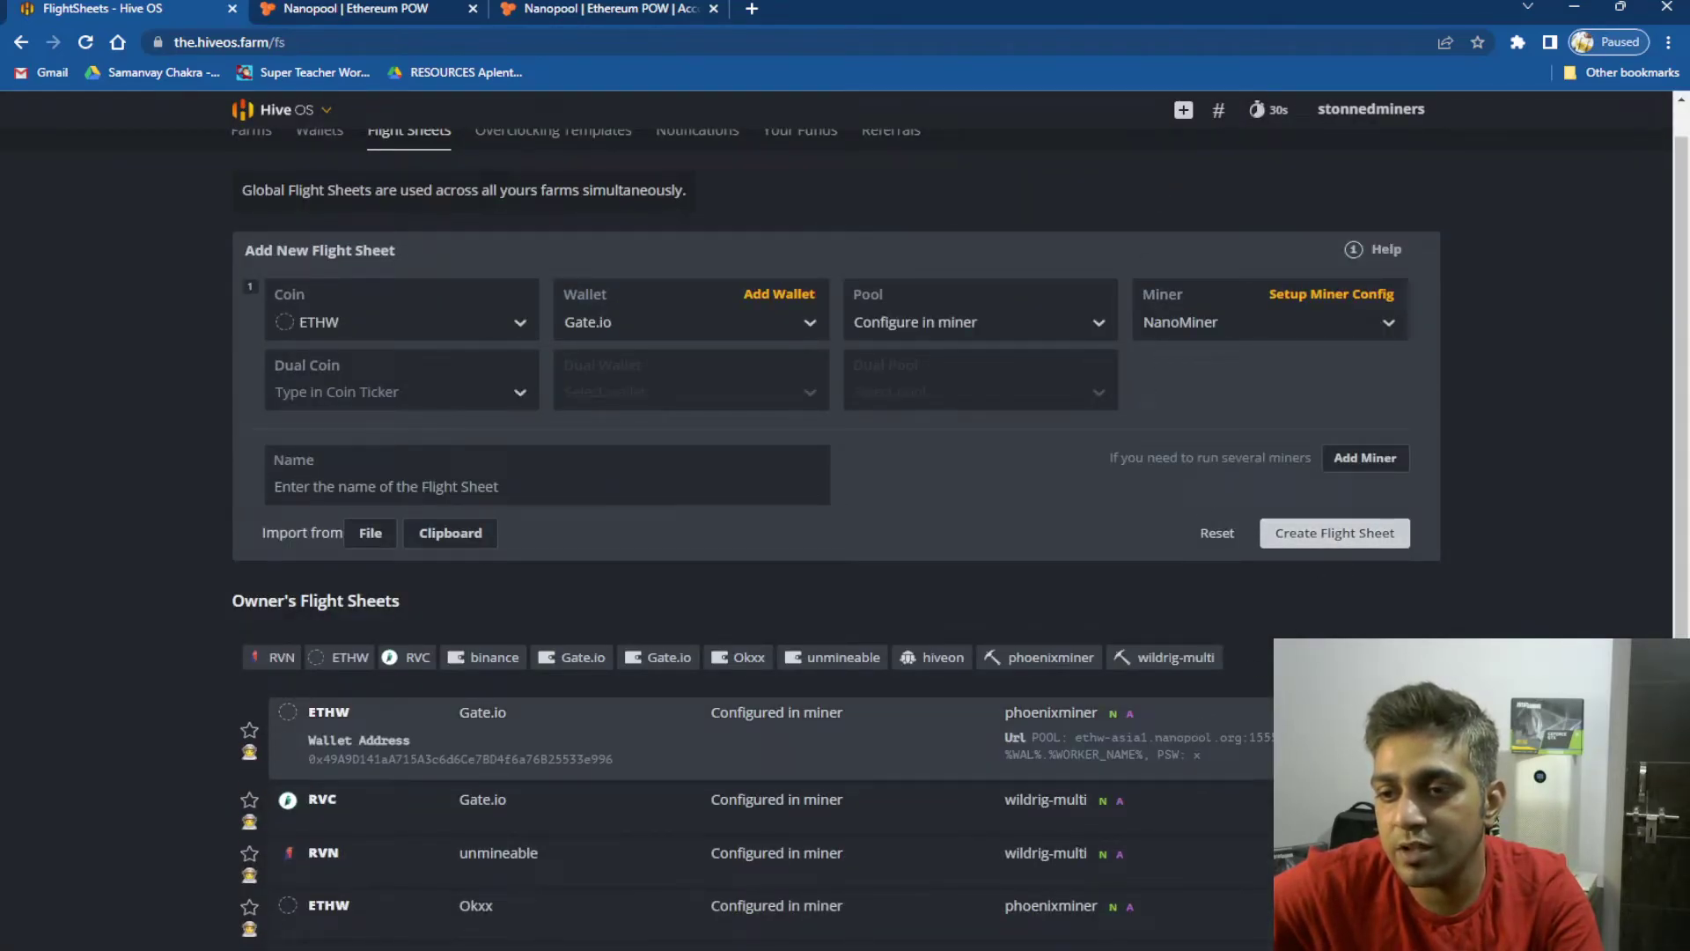
pyautogui.scroll(-1, 1366, 634)
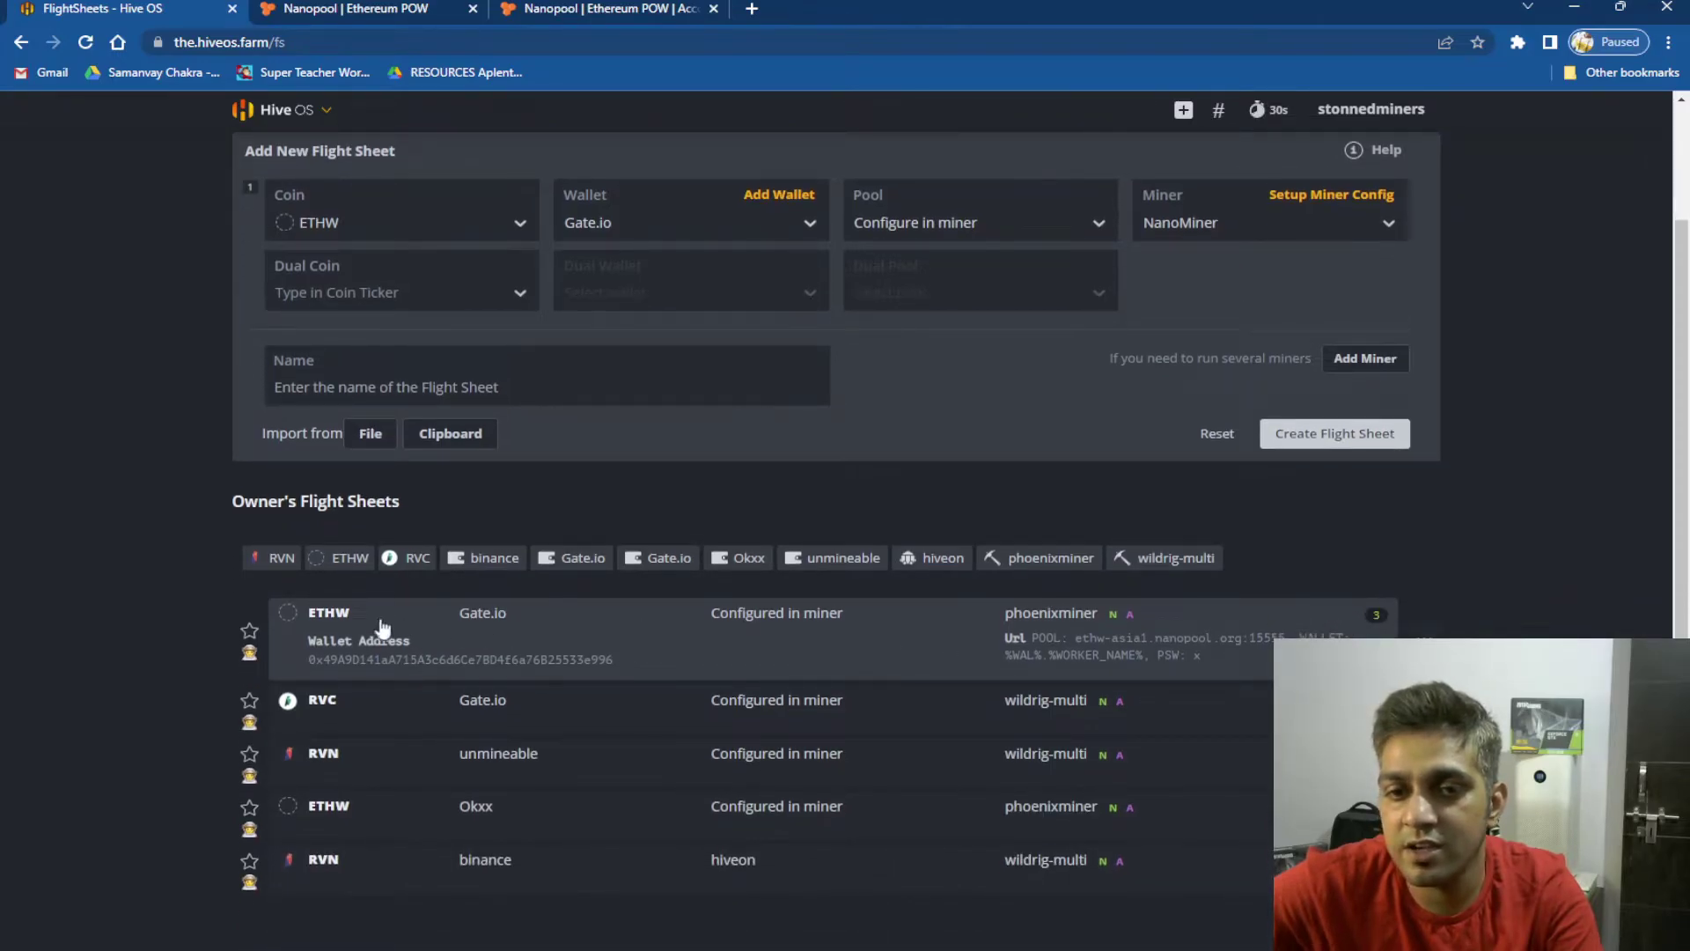
pyautogui.moveTo(1201, 658); pyautogui.dragTo(305, 610)
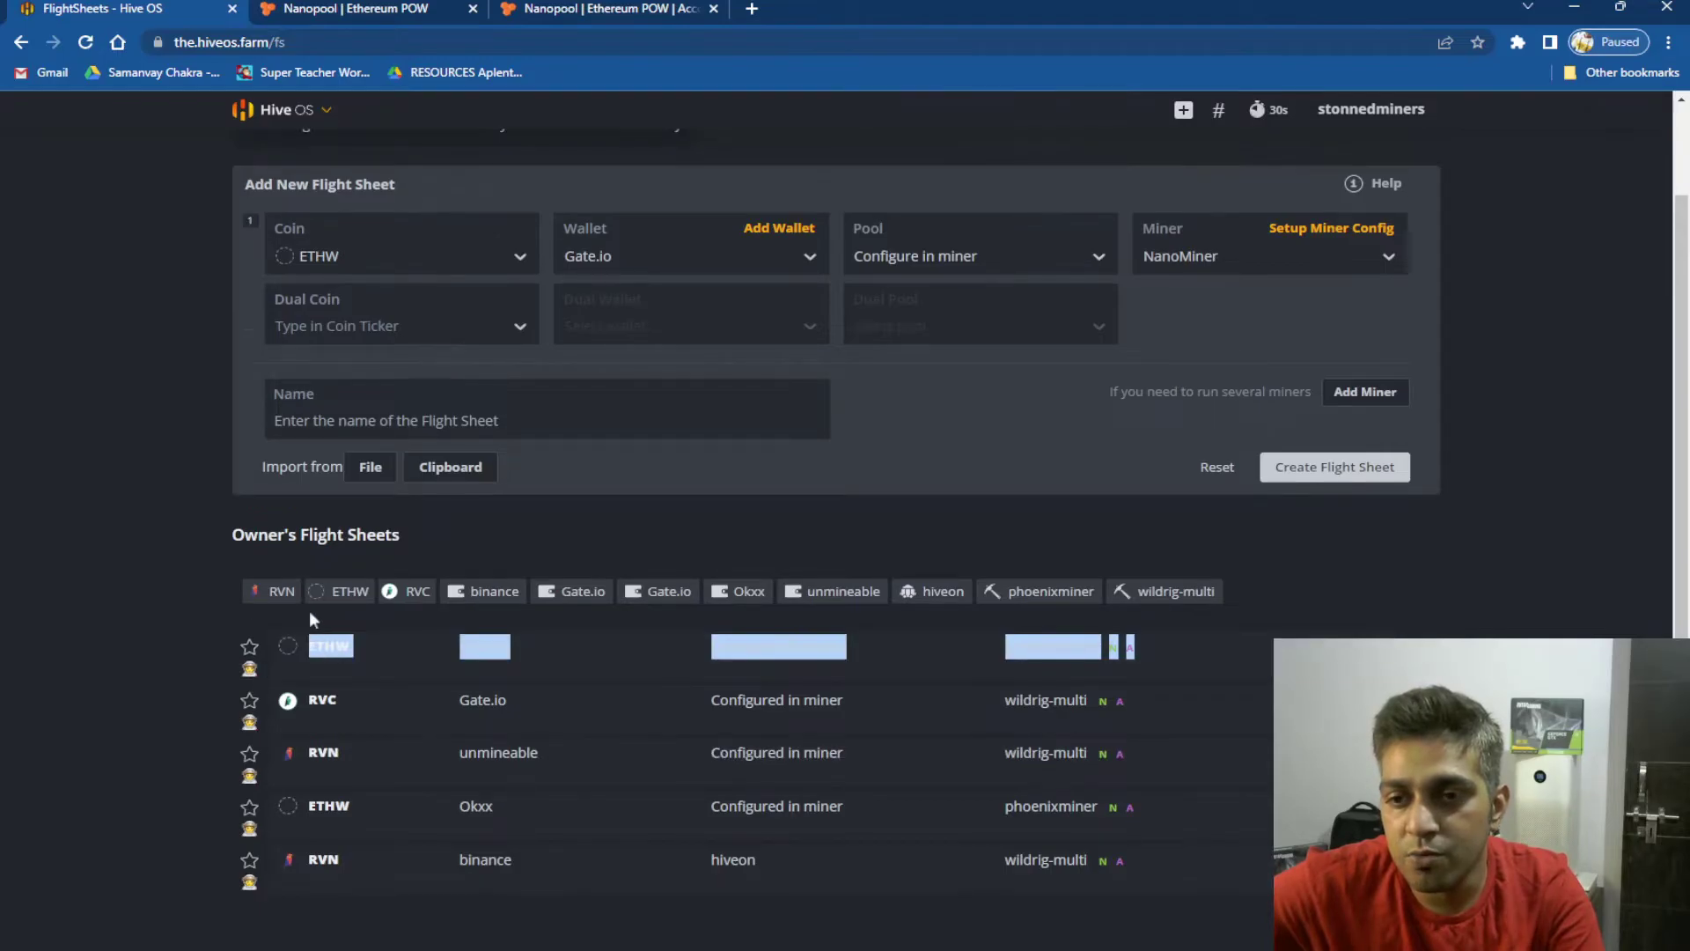
pyautogui.click(1135, 668)
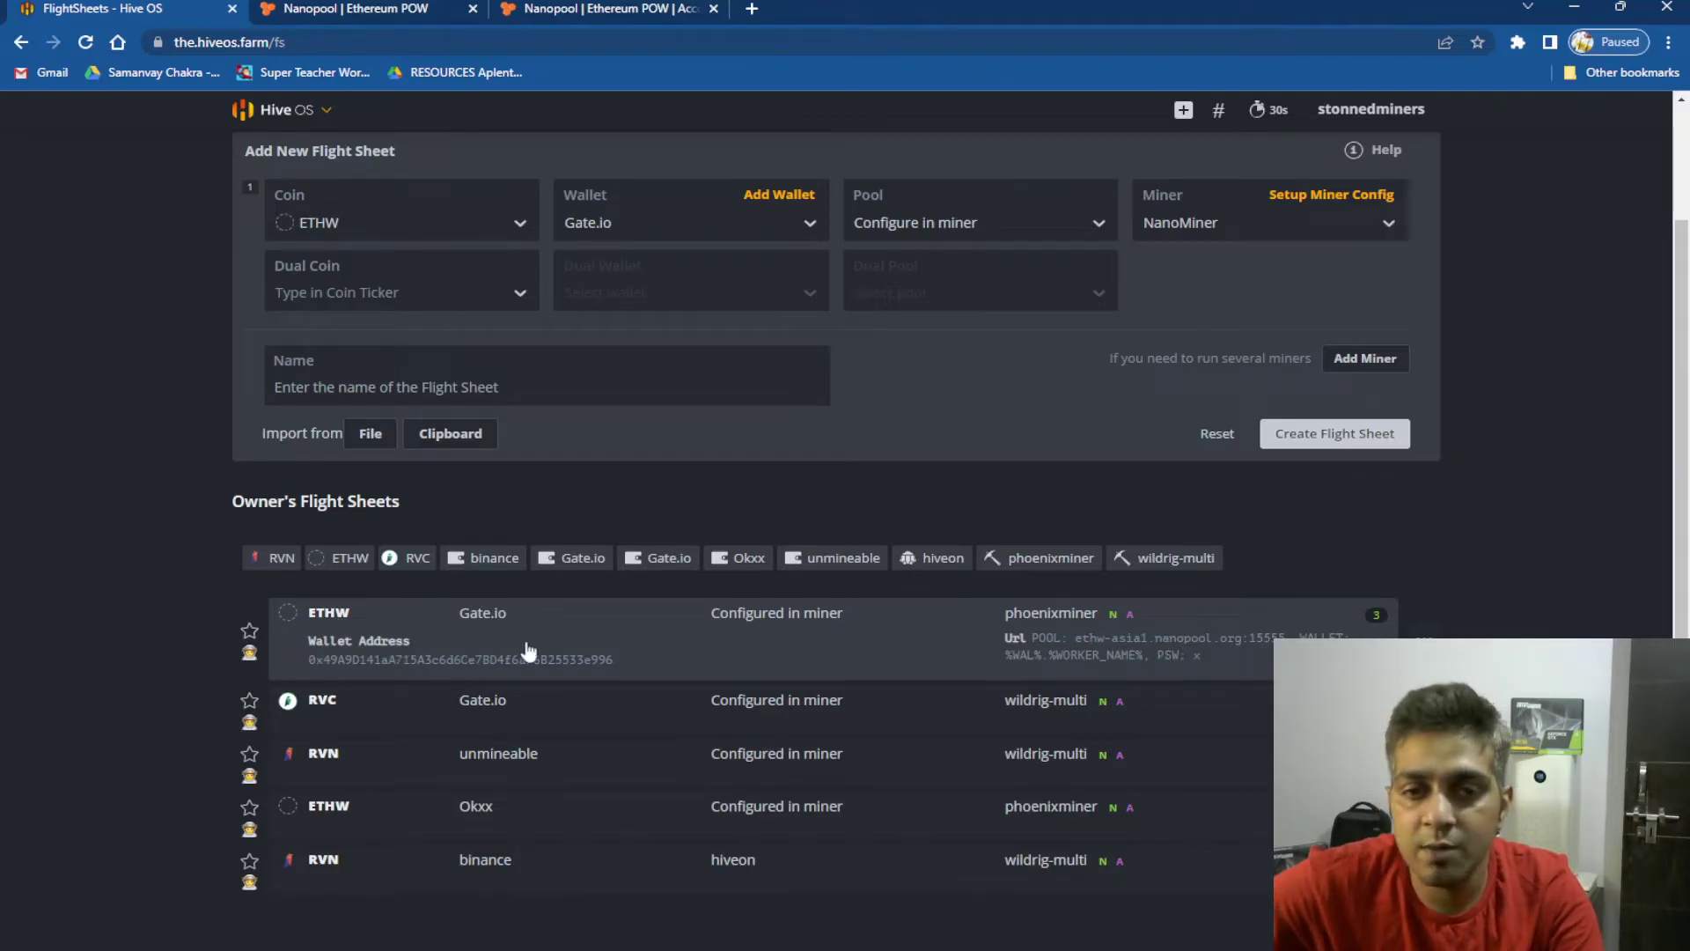
# Open the Zotac 1660Ti worker from the farms overview and view its flight sheets
pyautogui.scroll(2, 251, 347)
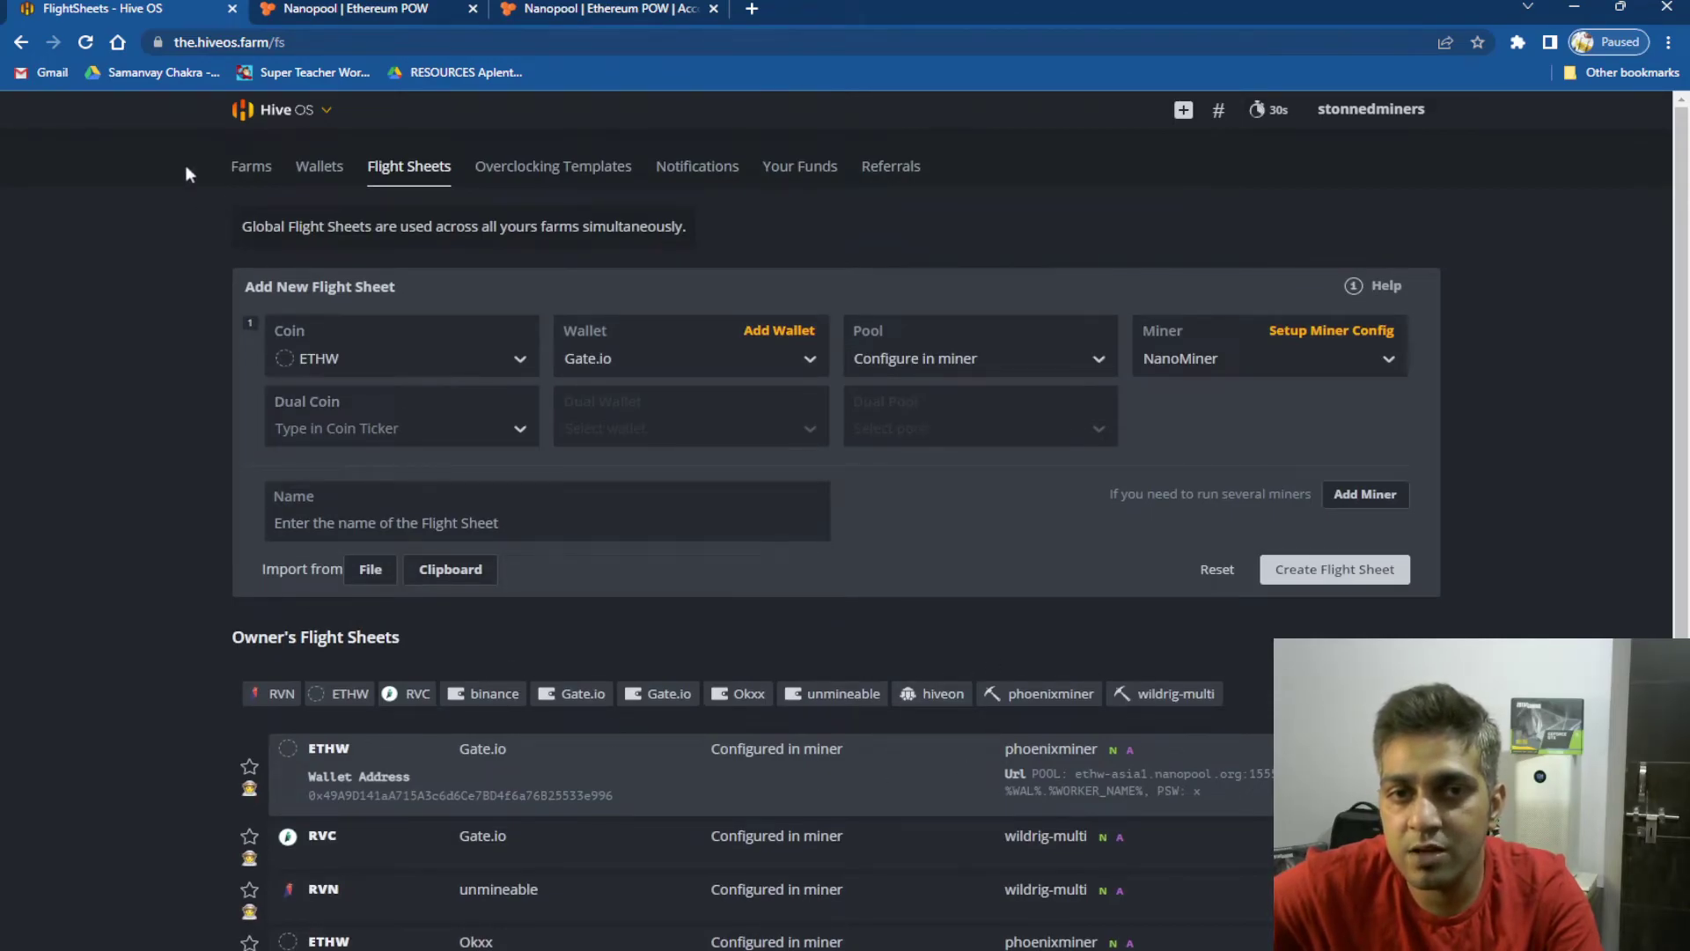
pyautogui.click(249, 165)
pyautogui.click(316, 413)
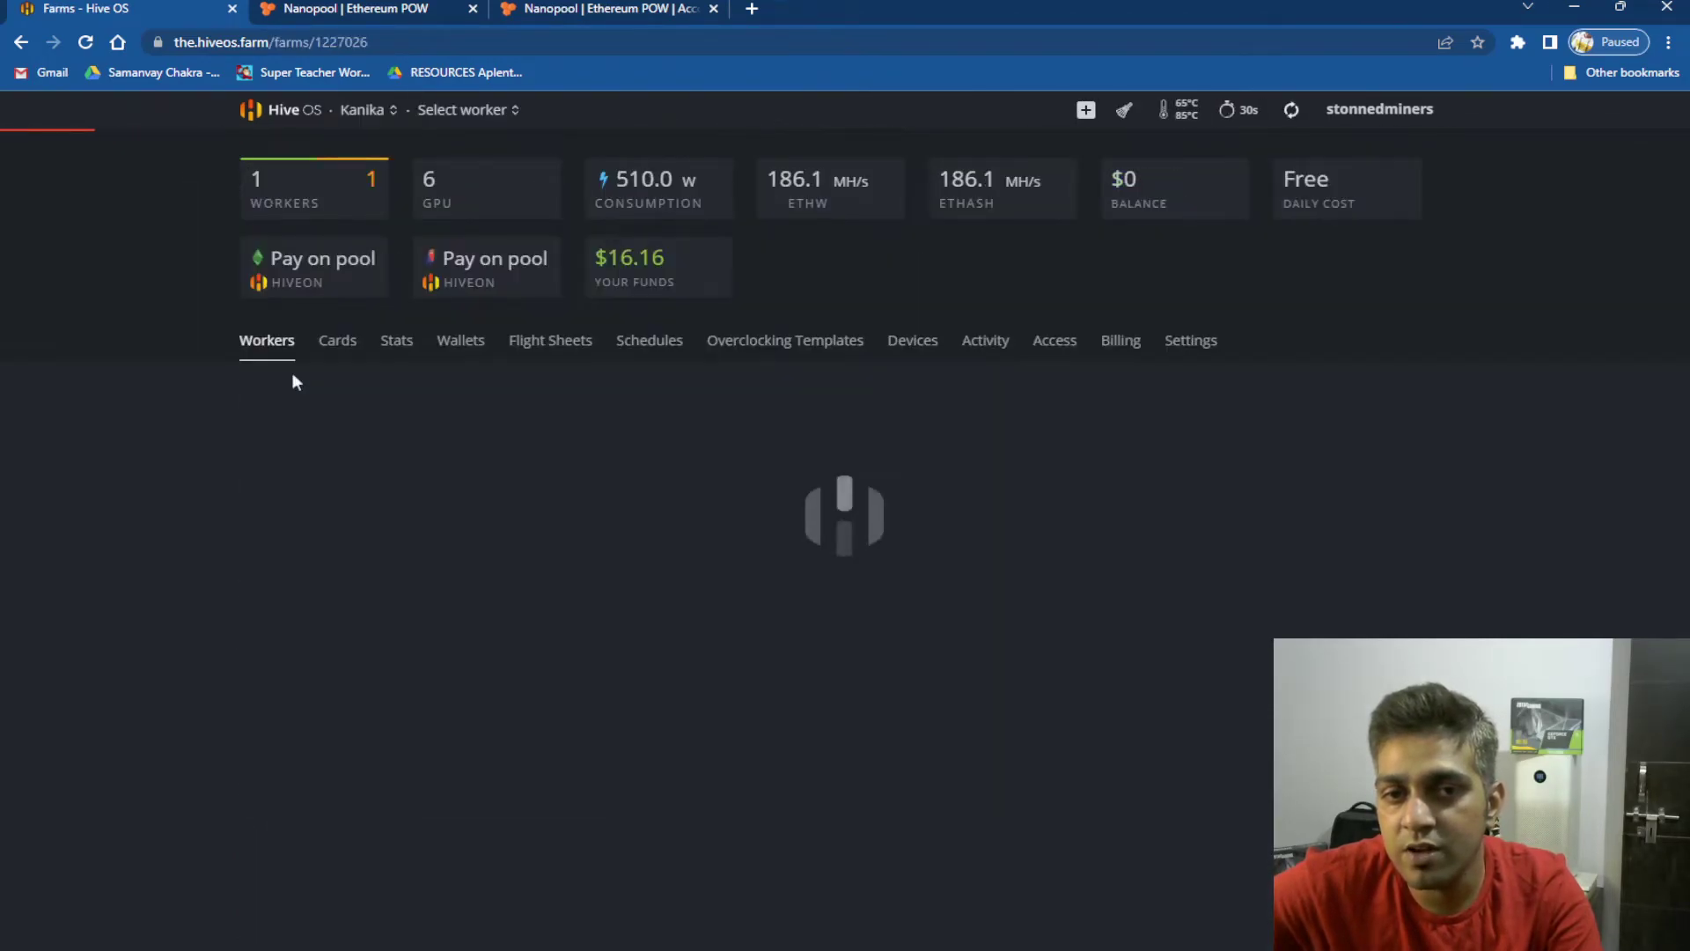
pyautogui.click(324, 453)
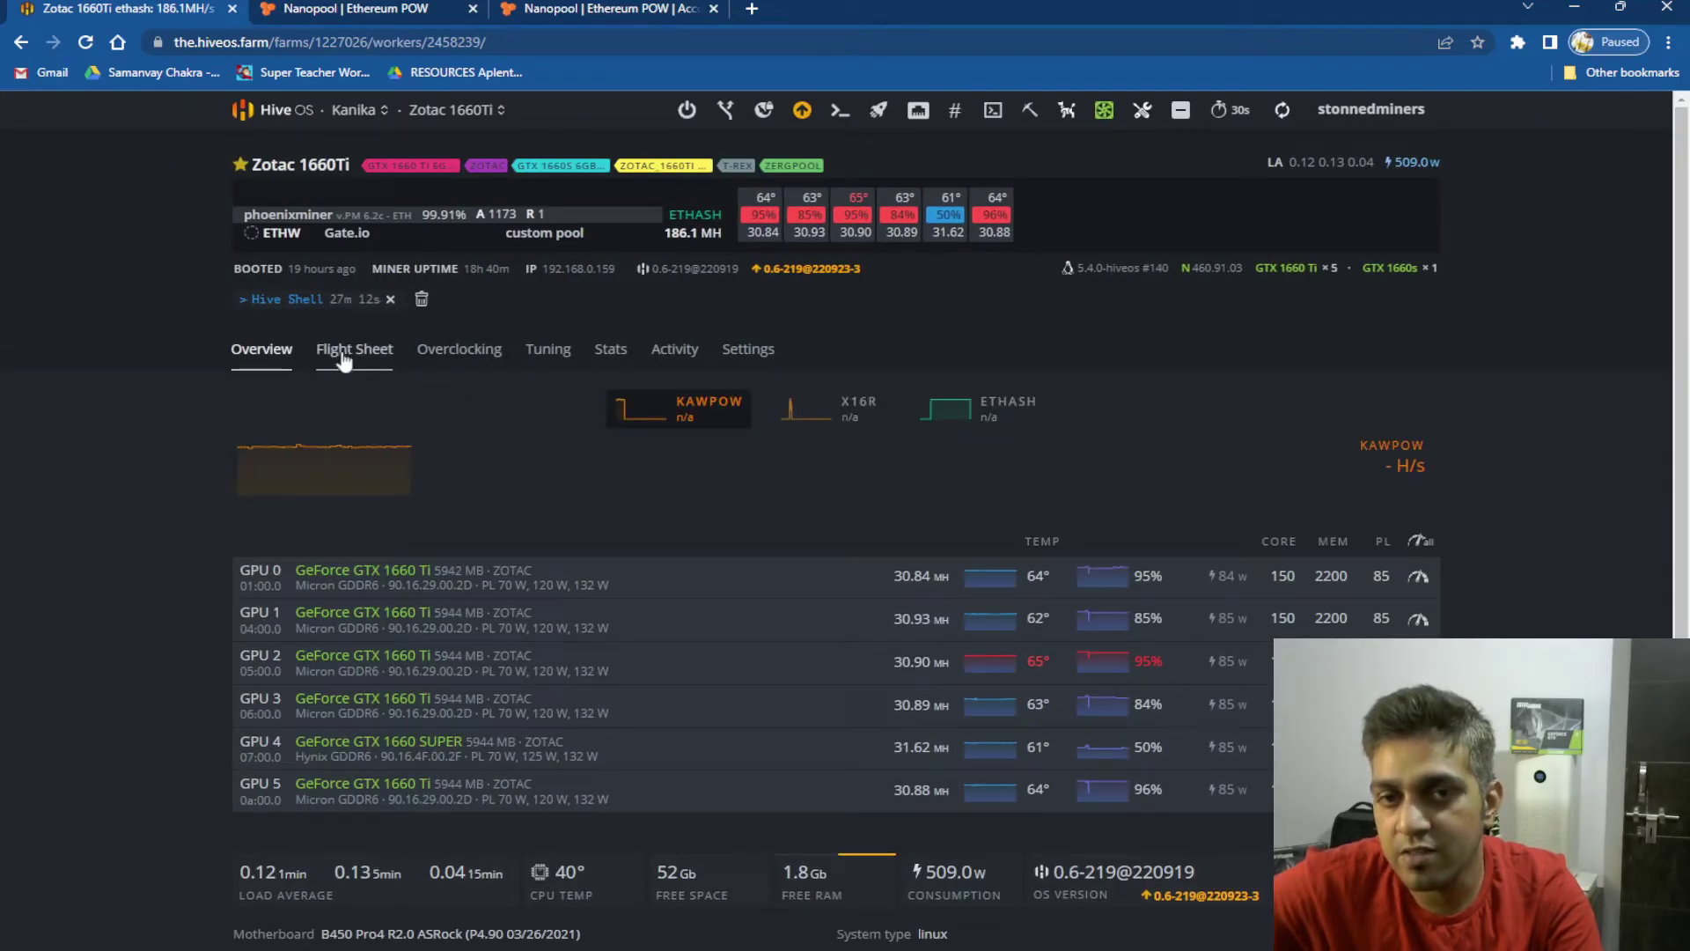
pyautogui.click(341, 350)
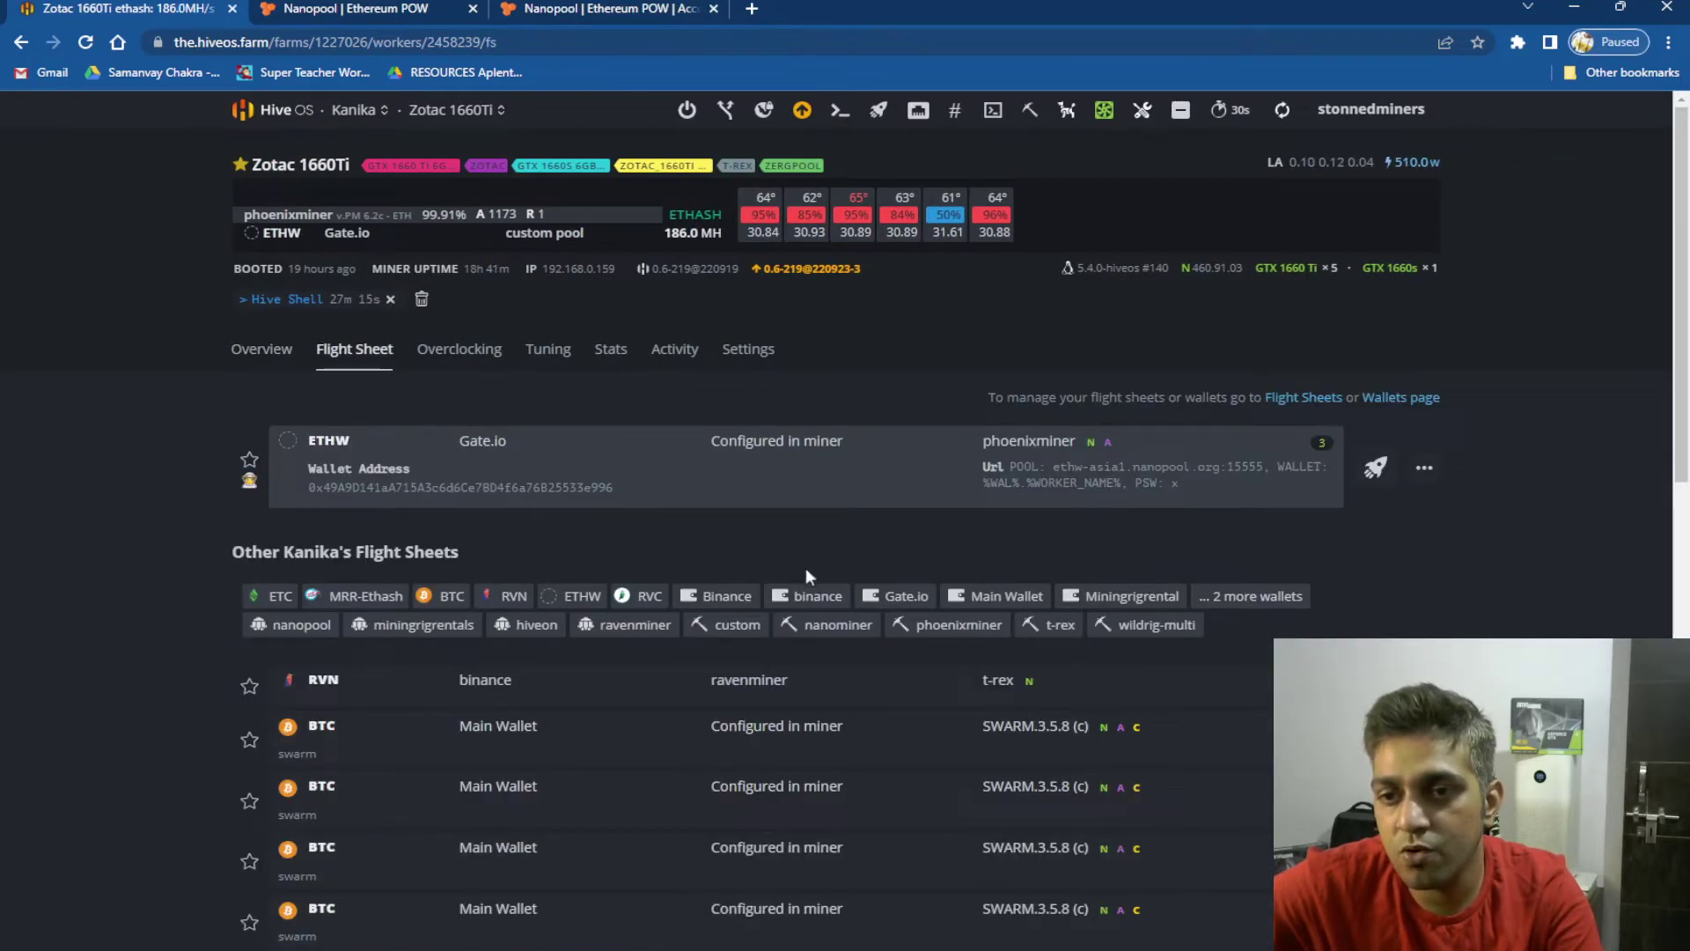
pyautogui.scroll(-1, 811, 573)
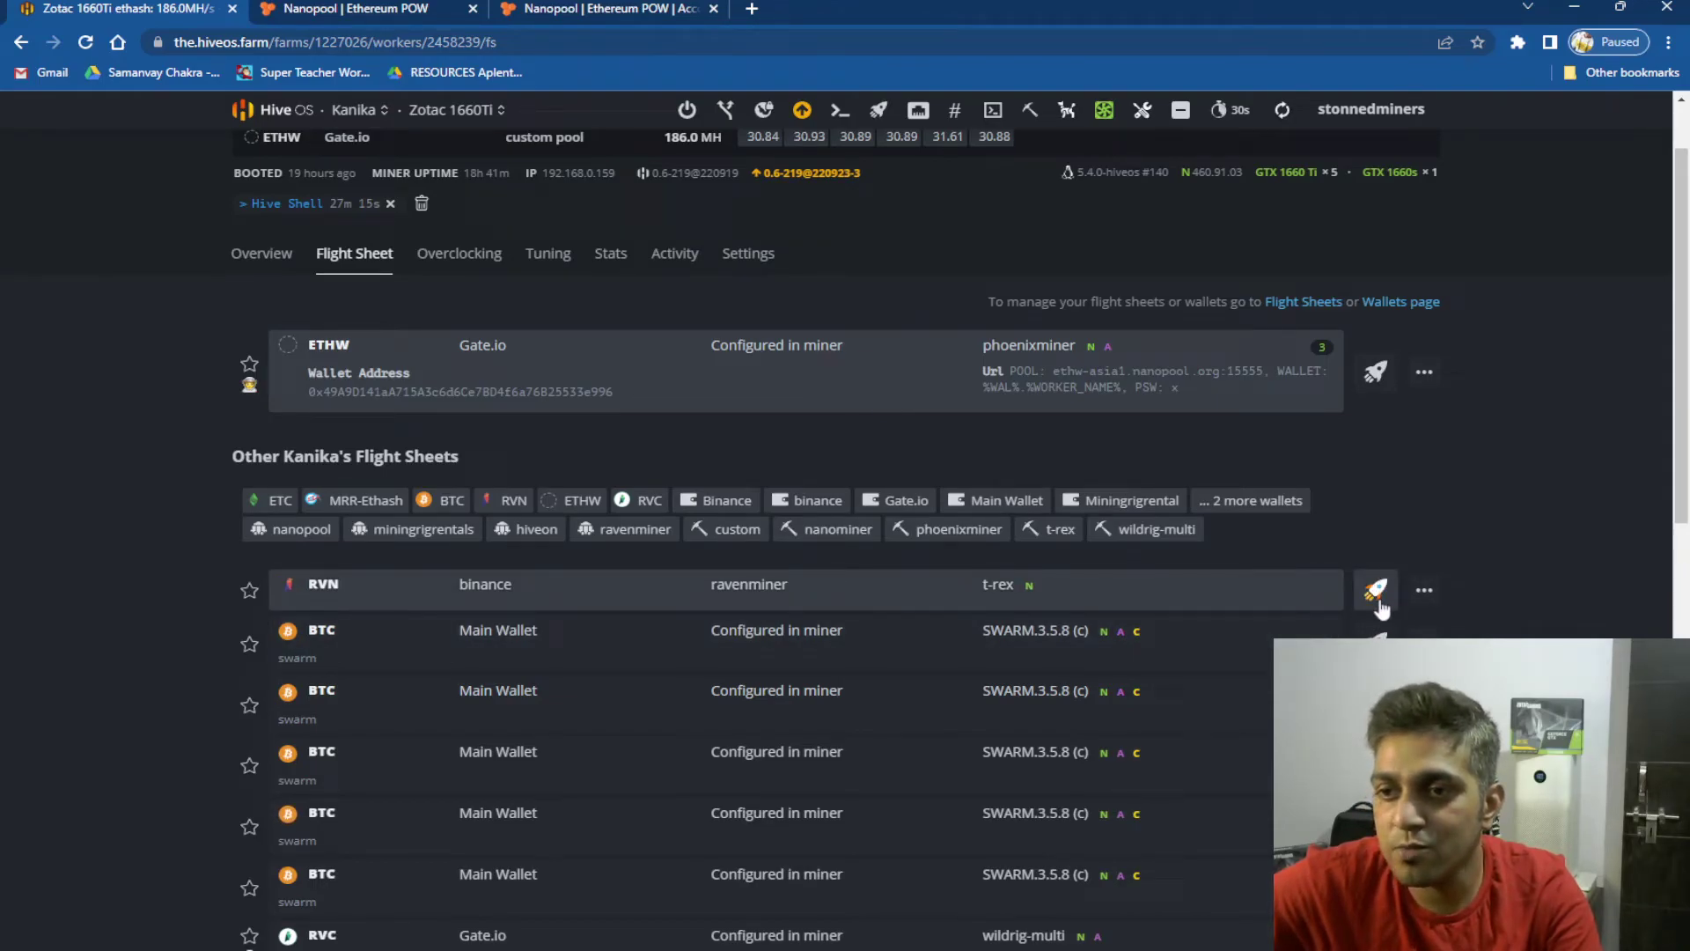
pyautogui.scroll(1, 683, 440)
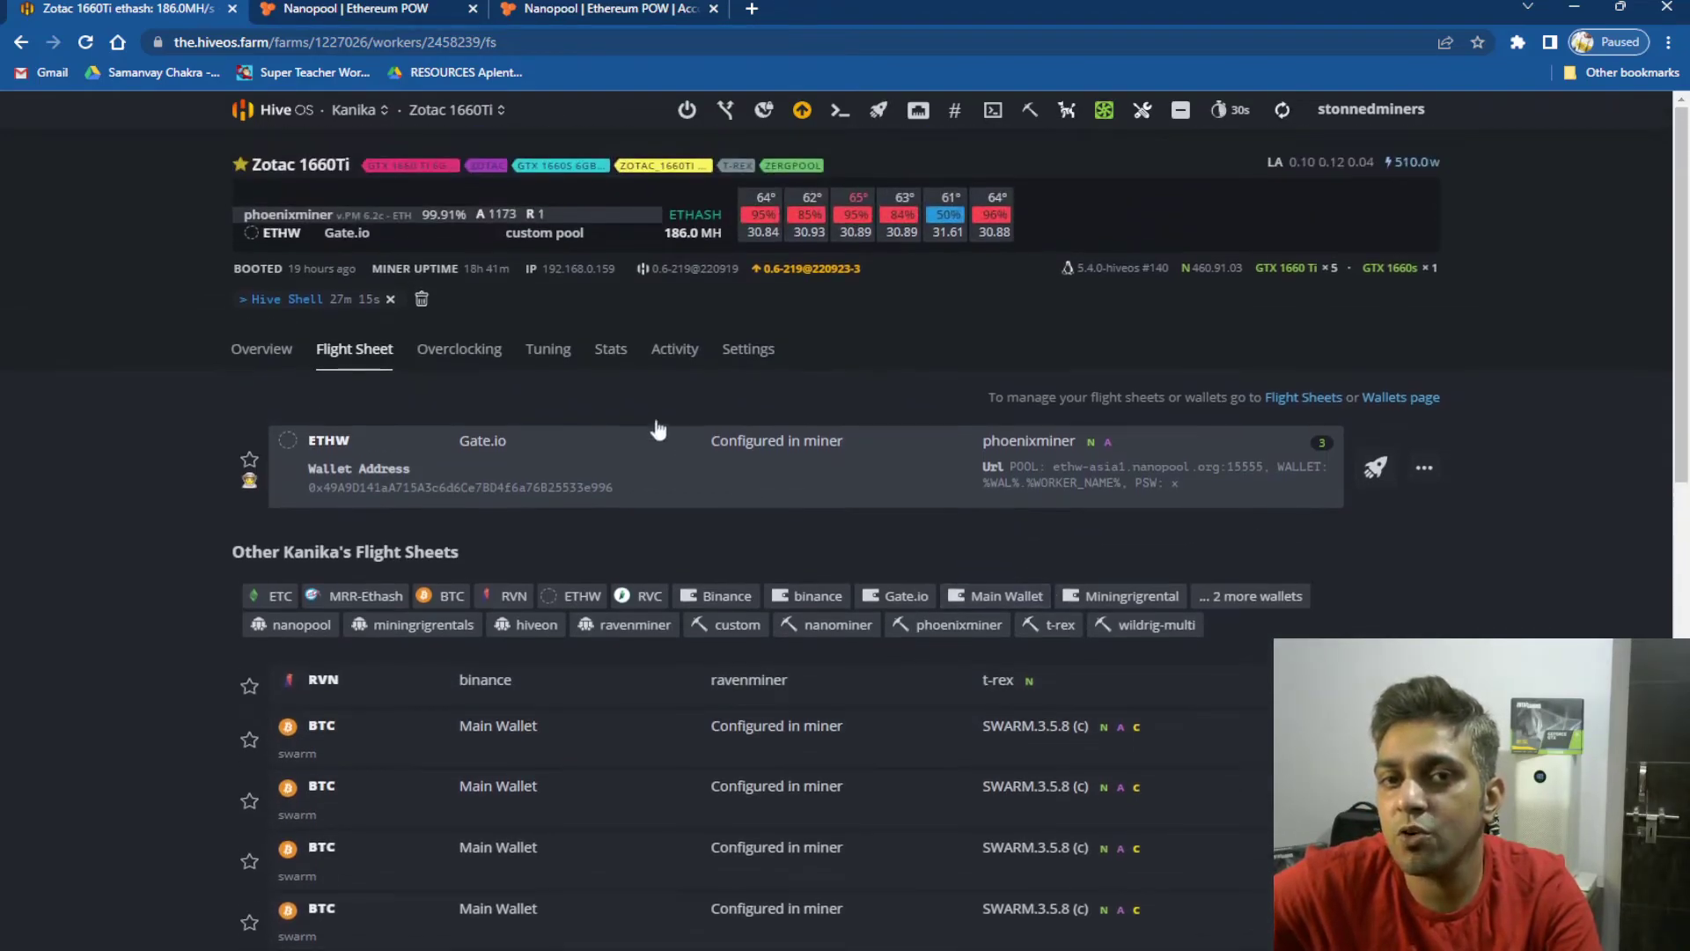
# Return to the worker's overview and inspect the phoenixminer accepted and rejected share counts
pyautogui.click(256, 352)
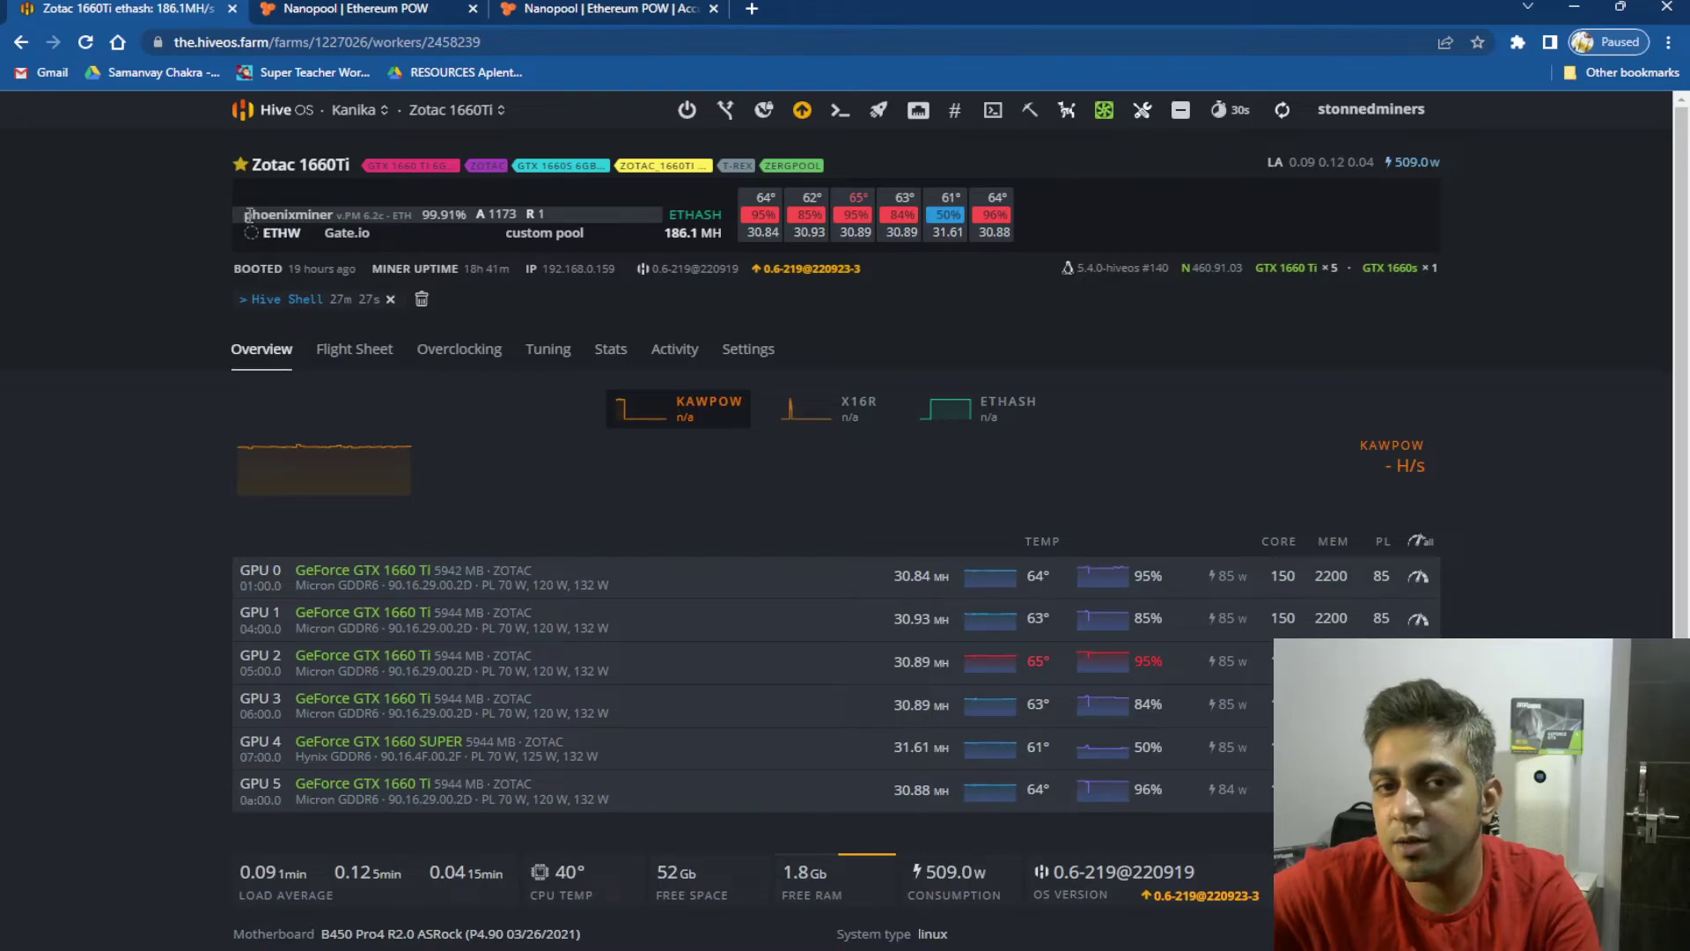
pyautogui.moveTo(240, 211); pyautogui.dragTo(345, 215)
pyautogui.click(483, 209)
pyautogui.moveTo(479, 215)
pyautogui.moveTo(479, 215); pyautogui.dragTo(561, 218)
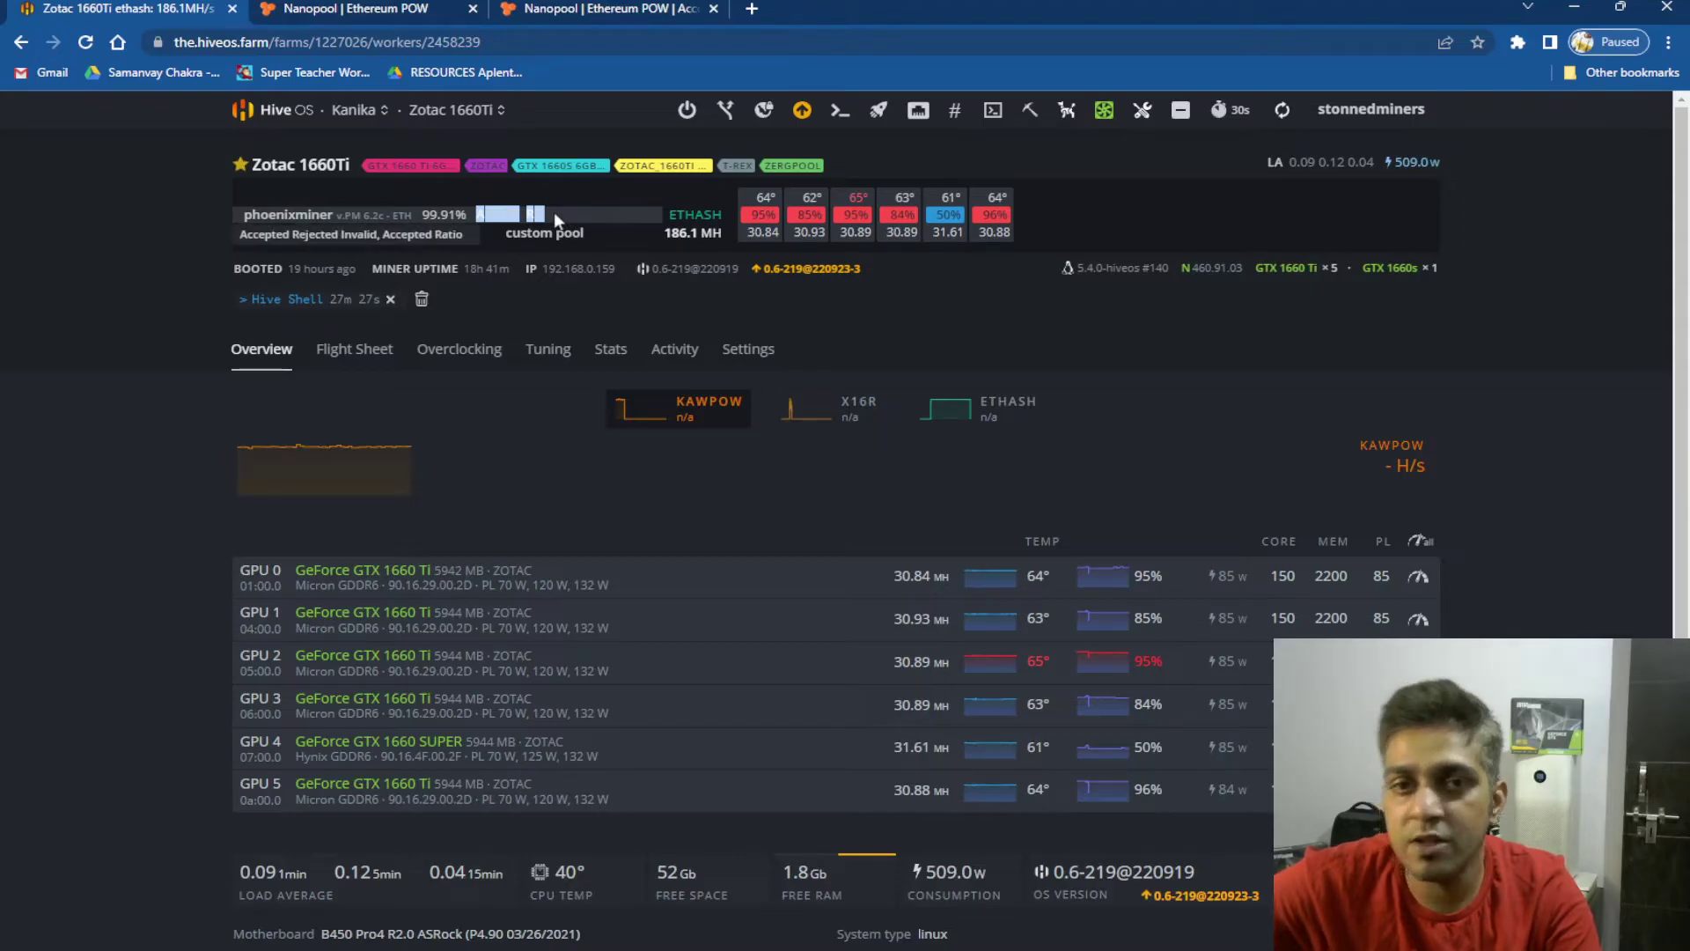
pyautogui.click(554, 215)
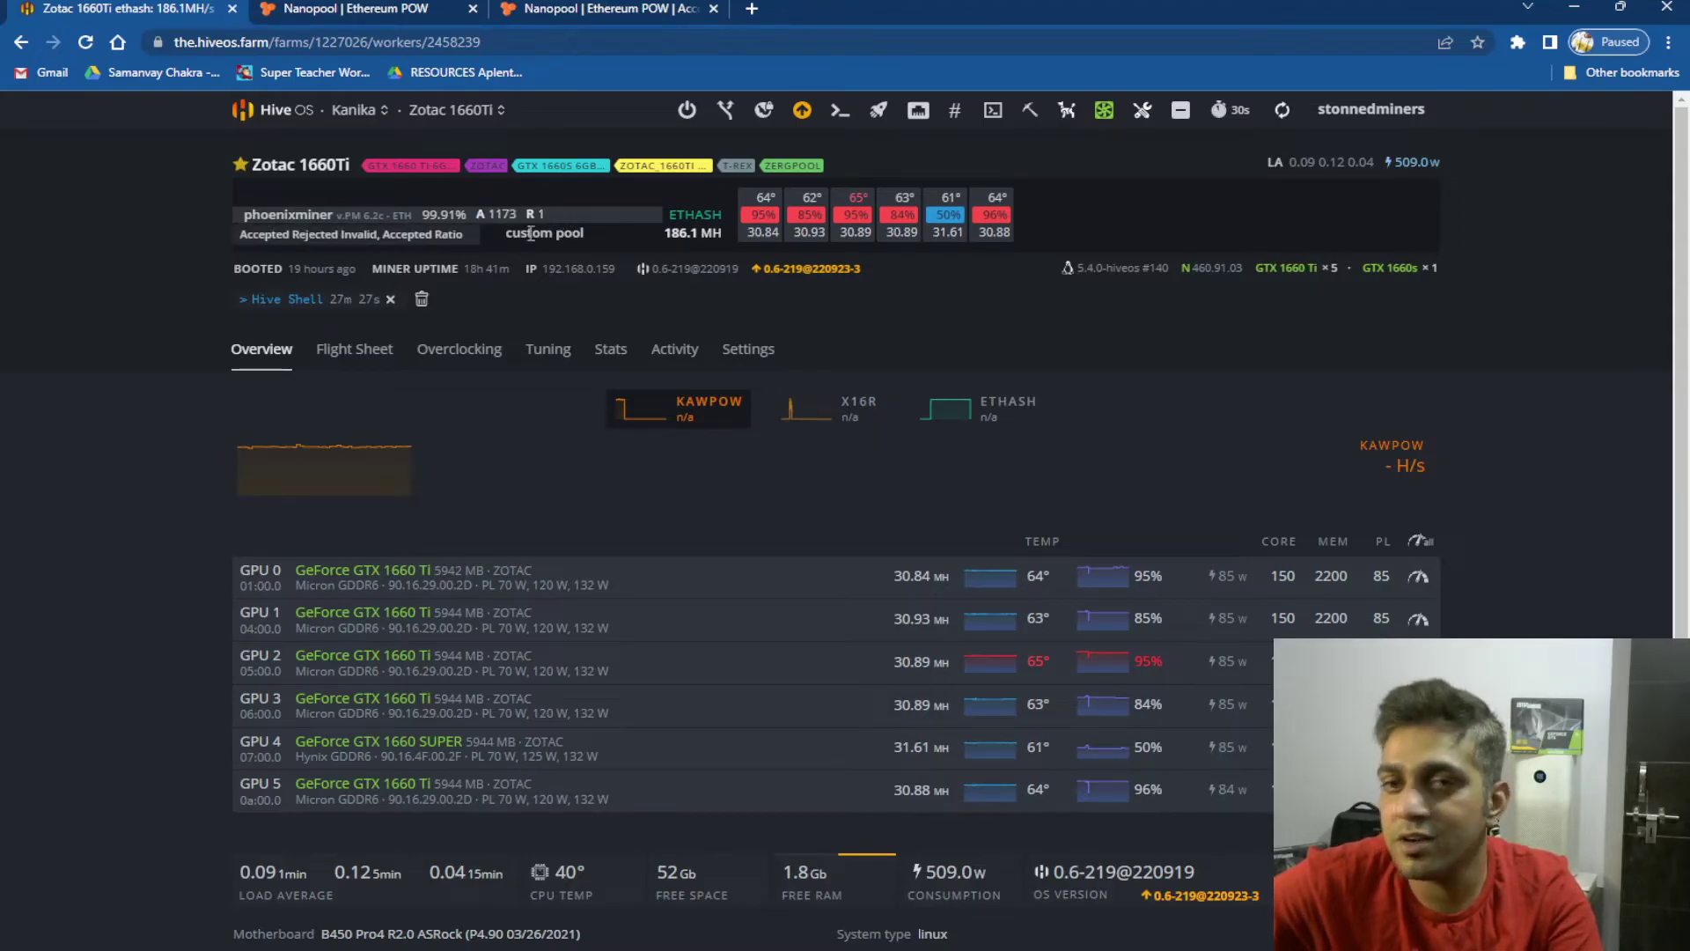